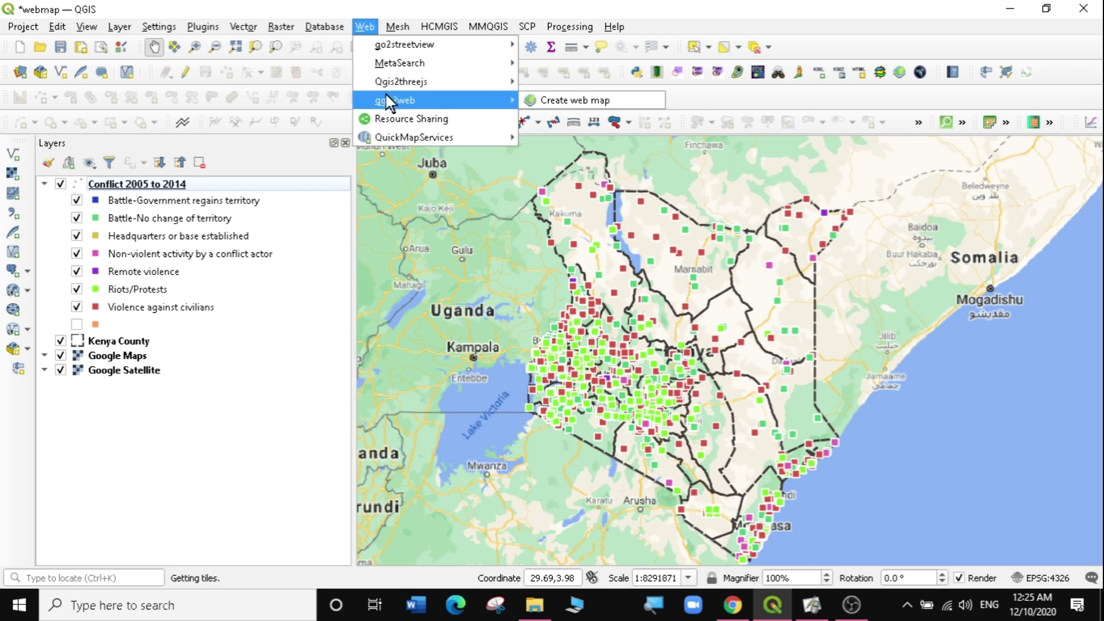
Bring the YouTube channel forward and page its uploads to the Web Maps in QGIS lesson.
{"action": "left_click", "coordinate": [566, 101]}
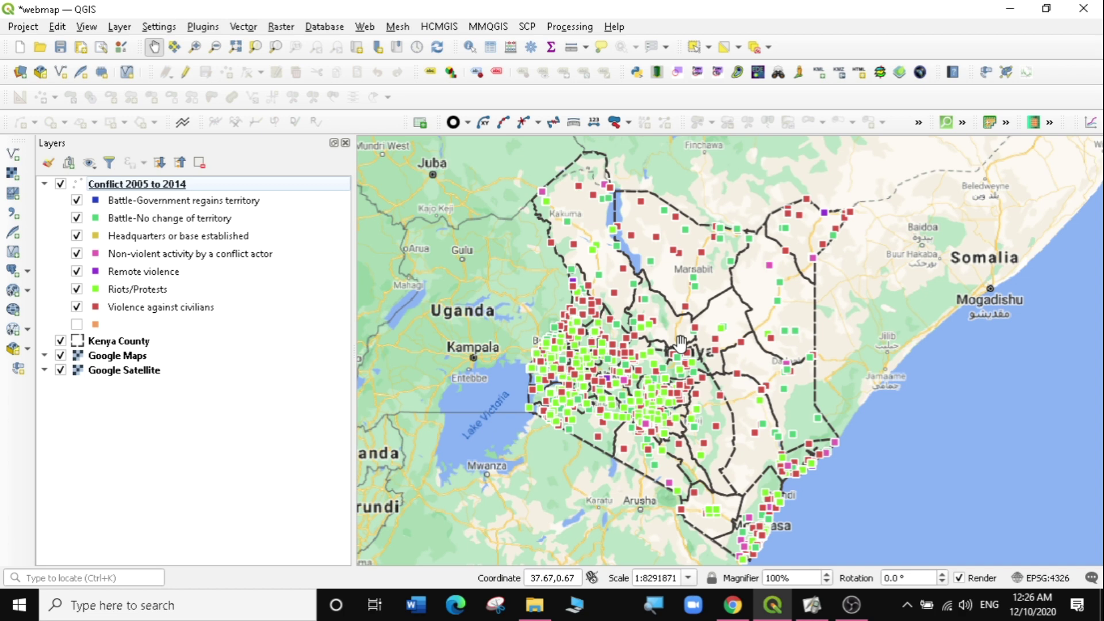
{"action": "left_click", "coordinate": [732, 604]}
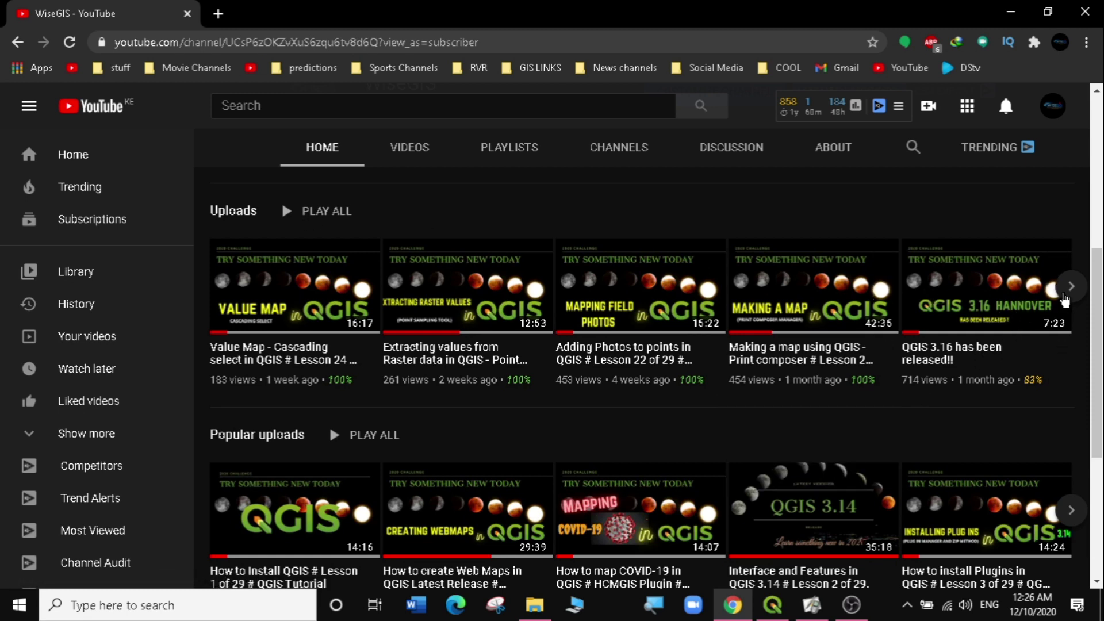
{"action": "left_click", "coordinate": [1066, 295]}
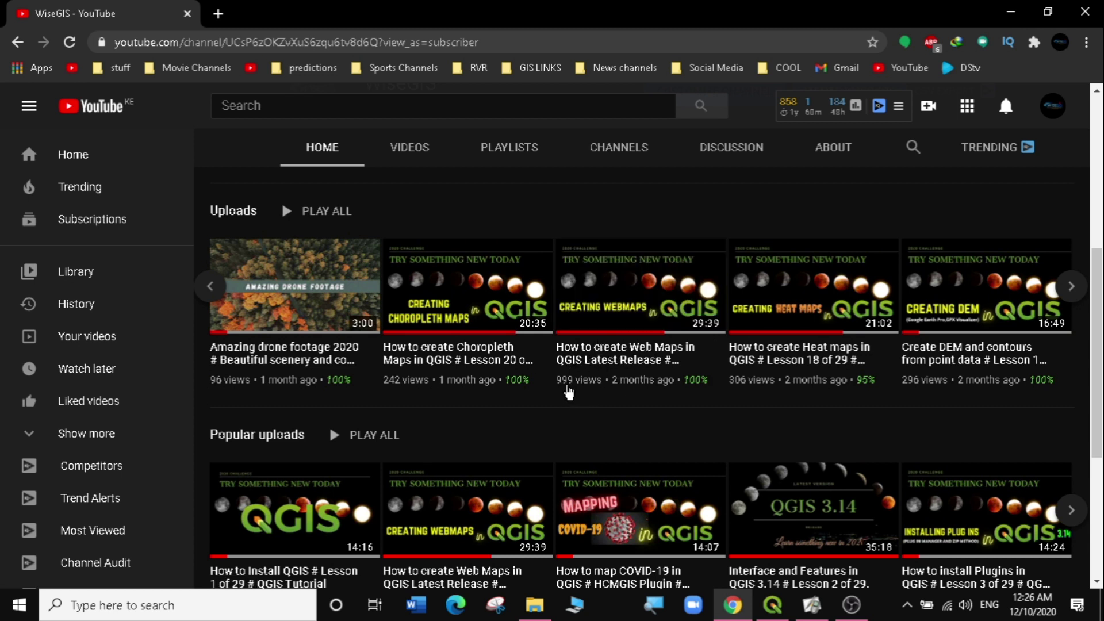
{"action": "mouse_move", "coordinate": [636, 389]}
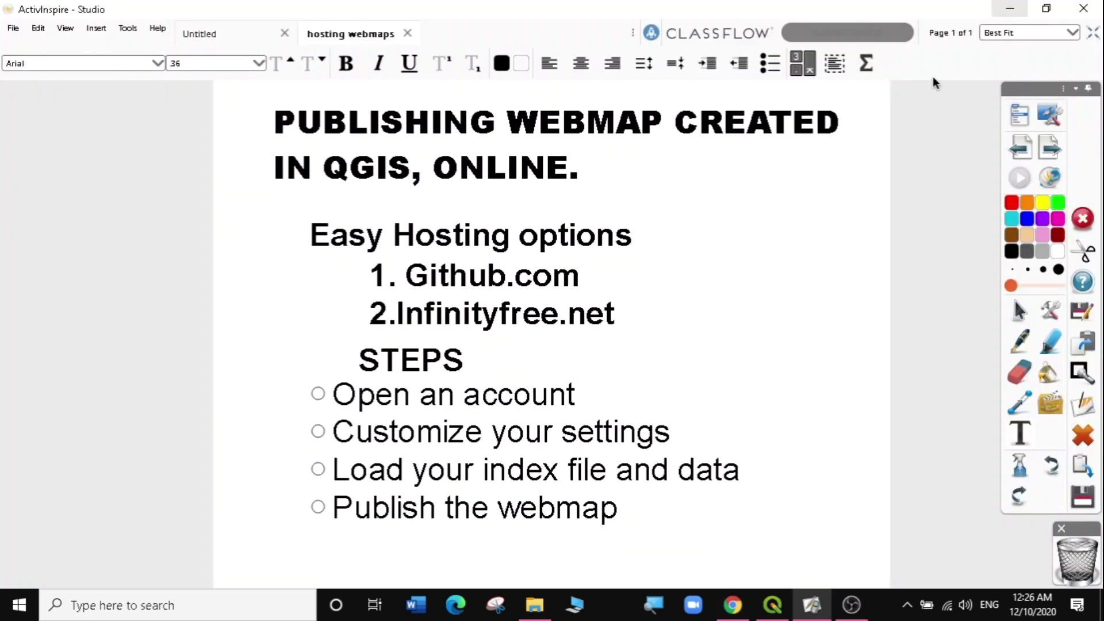
Minimize Chrome to return to the QGIS Kenya conflict 2005–2014 map.
{"action": "left_click", "coordinate": [1010, 11]}
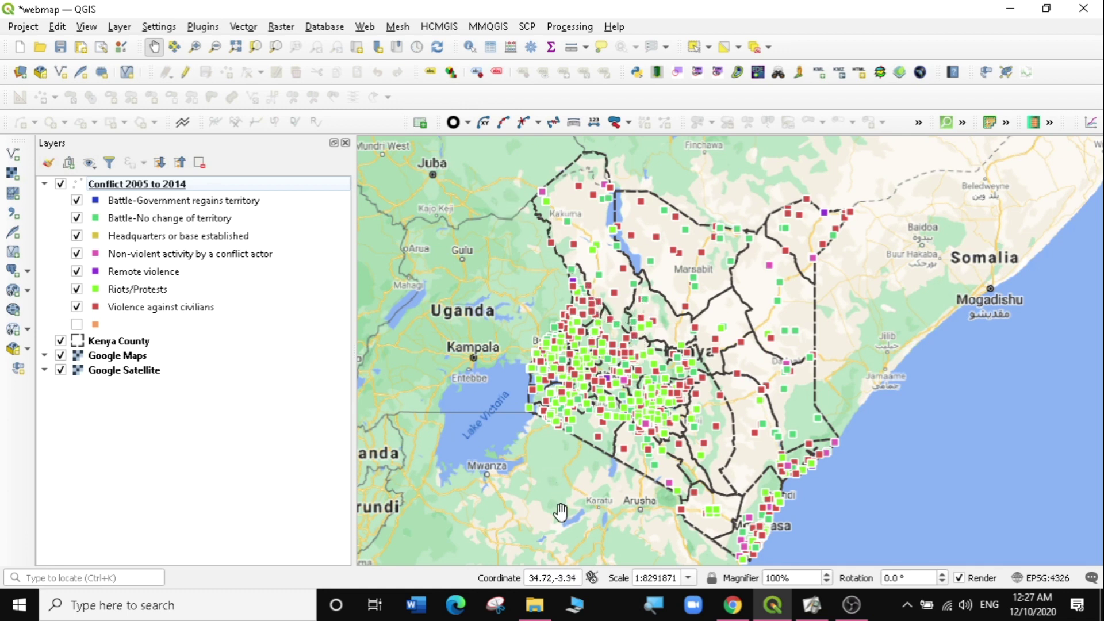
Open index.html from the qgis2web export folder in Notepad++ via Edit with Notepad++.
{"action": "left_click", "coordinate": [546, 614]}
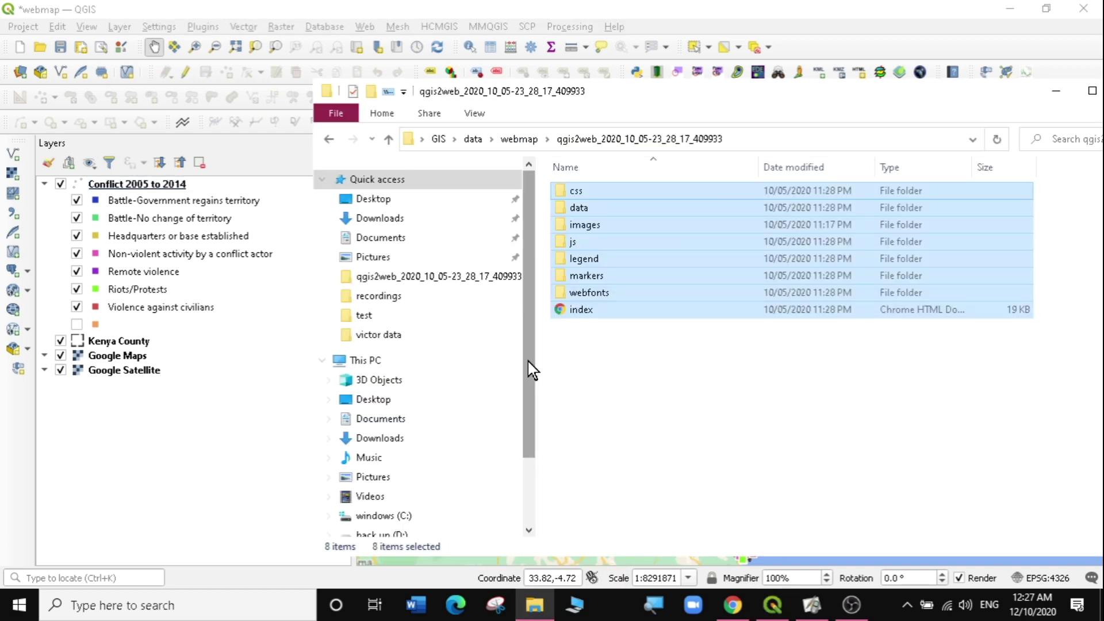
{"action": "left_click_drag", "start_coordinate": [884, 91], "coordinate": [775, 34]}
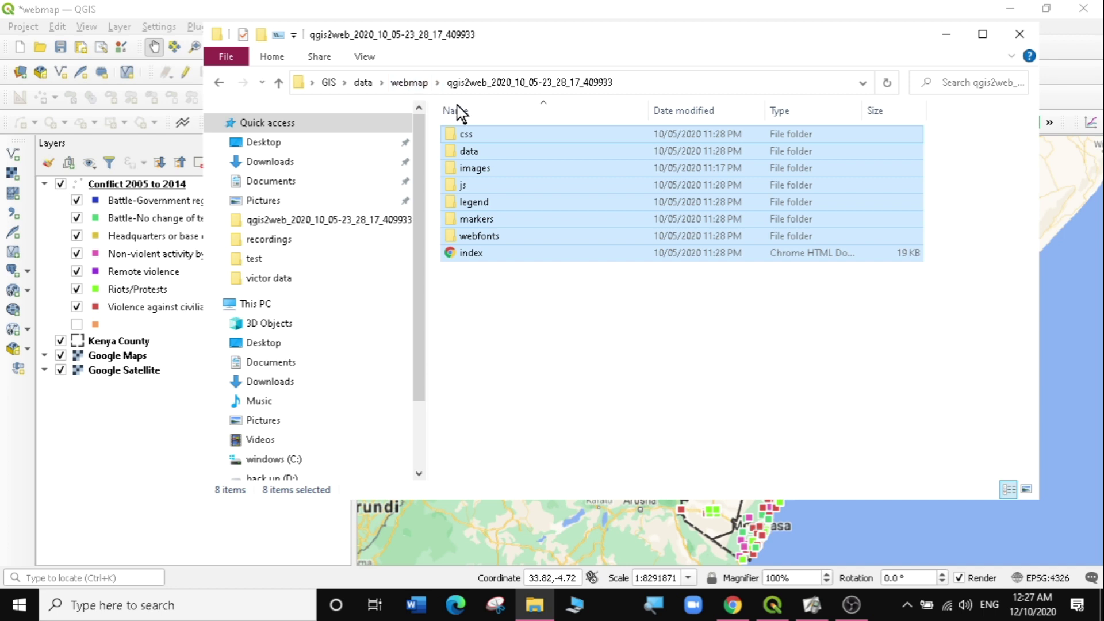
{"action": "left_click", "coordinate": [518, 296]}
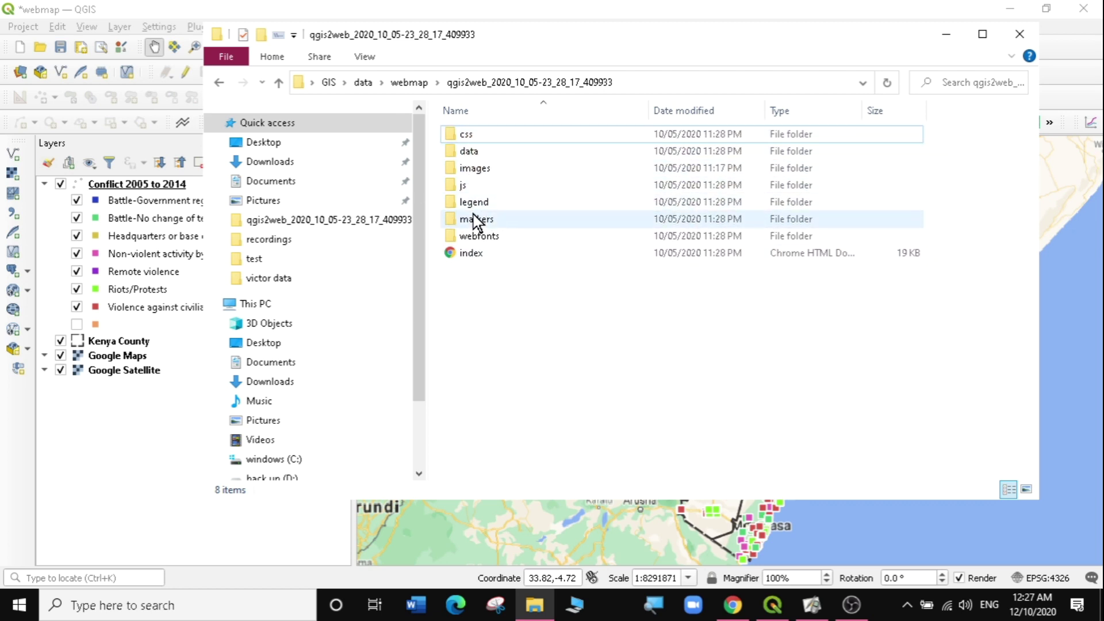
{"action": "left_click", "coordinate": [482, 256]}
{"action": "double_click", "coordinate": [481, 256]}
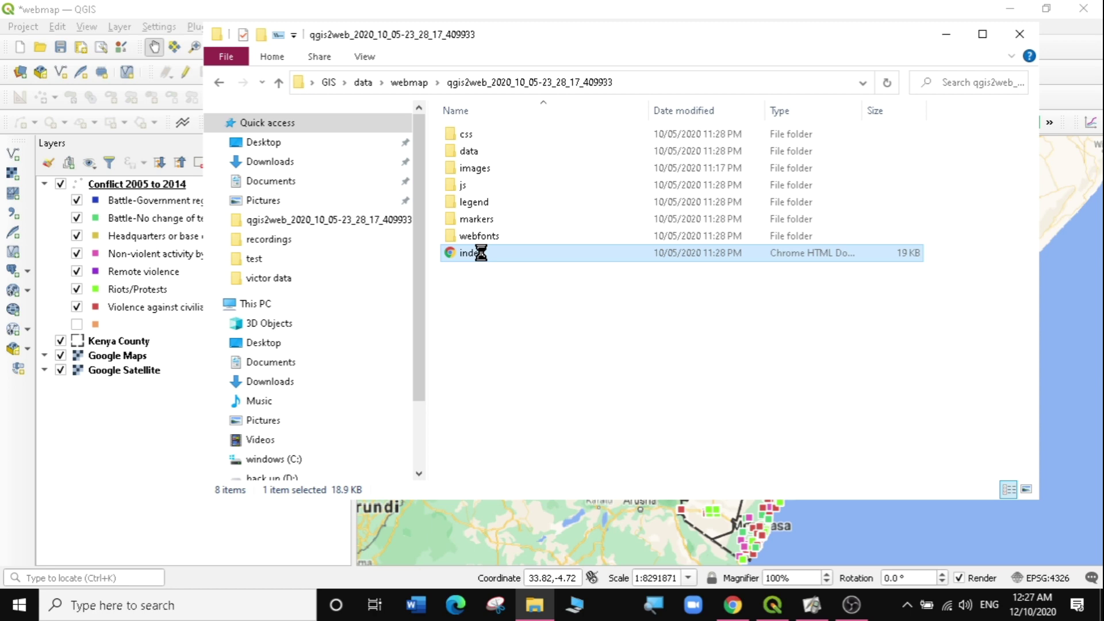
{"action": "right_click", "coordinate": [482, 254]}
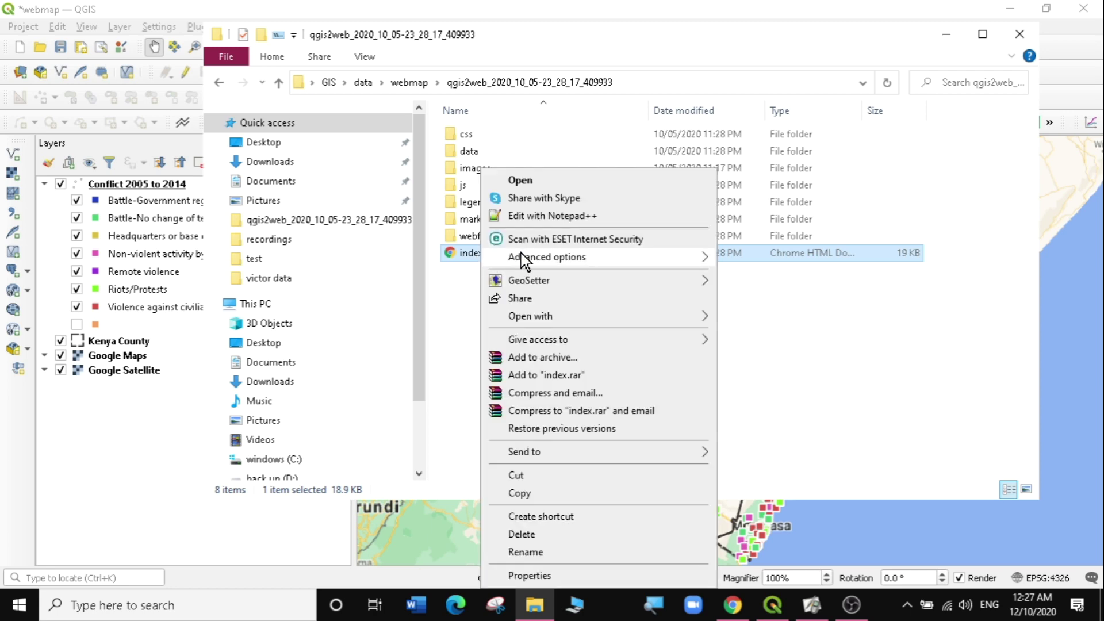
{"action": "left_click", "coordinate": [554, 217]}
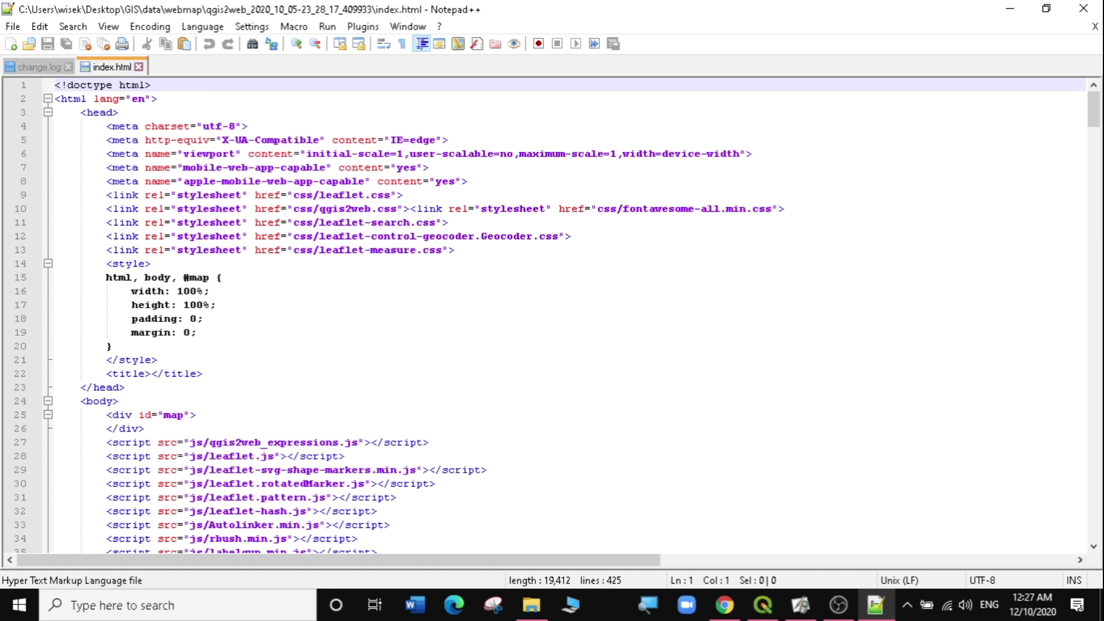
{"action": "scroll", "coordinate": [552, 316], "scroll_direction": "down", "scroll_amount": 20}
{"action": "scroll", "coordinate": [552, 316], "scroll_direction": "up", "scroll_amount": 15}
{"action": "scroll", "coordinate": [551, 316], "scroll_direction": "down", "scroll_amount": 20}
{"action": "scroll", "coordinate": [552, 316], "scroll_direction": "down", "scroll_amount": 20}
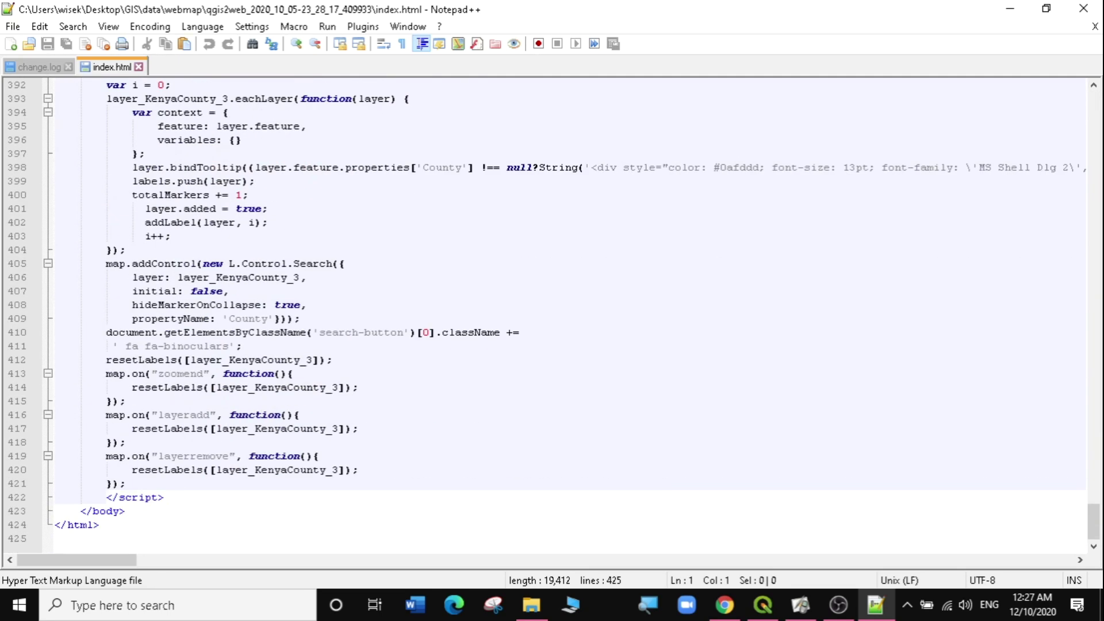
{"action": "left_click", "coordinate": [1087, 10]}
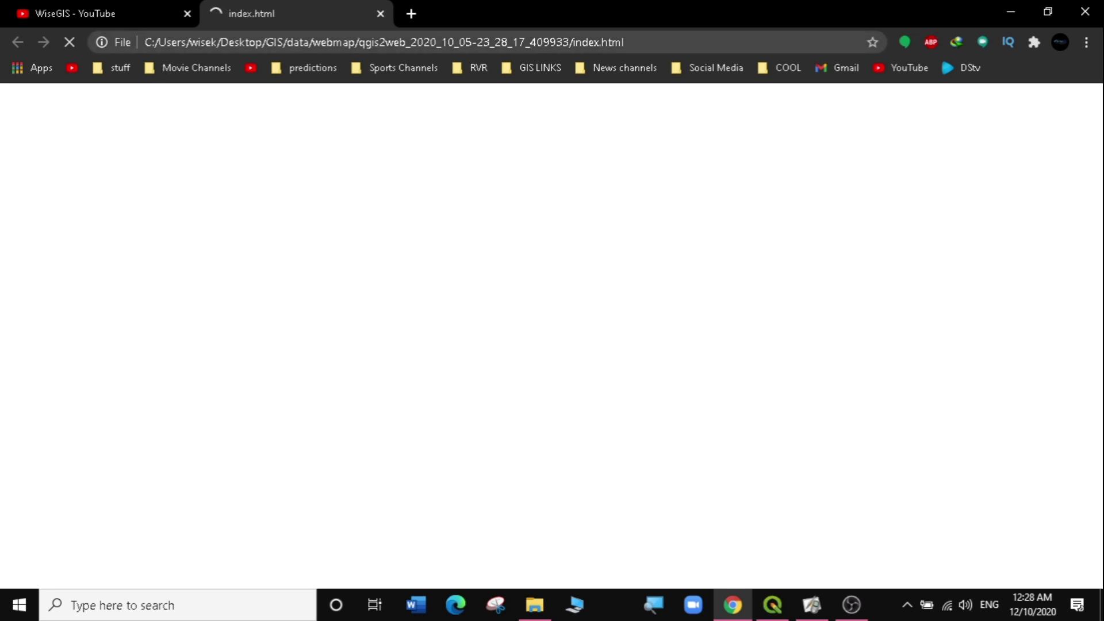
View the exported Kenya conflict map loaded from the local index.html path in Chrome.
{"action": "left_click_drag", "start_coordinate": [145, 42], "coordinate": [707, 42]}
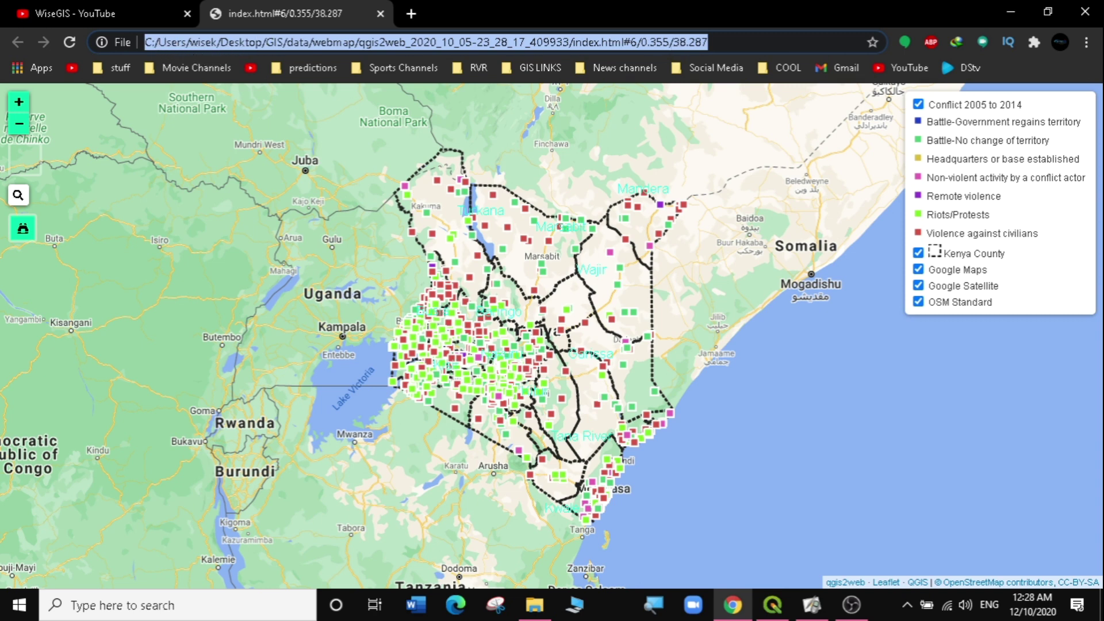
{"action": "key", "text": "Escape"}
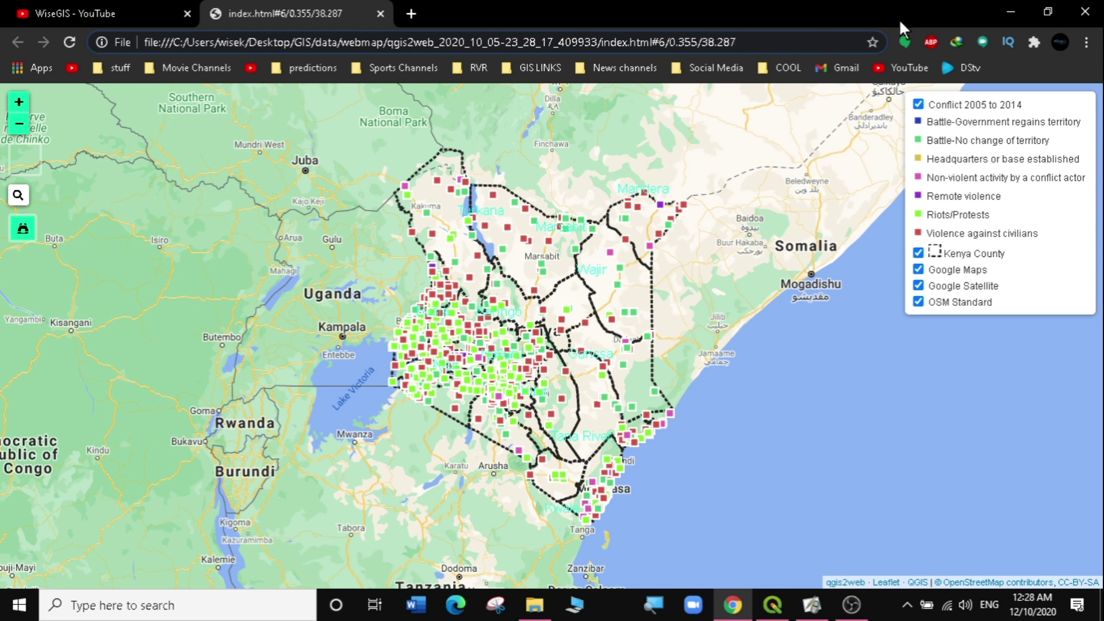
{"action": "left_click", "coordinate": [812, 605]}
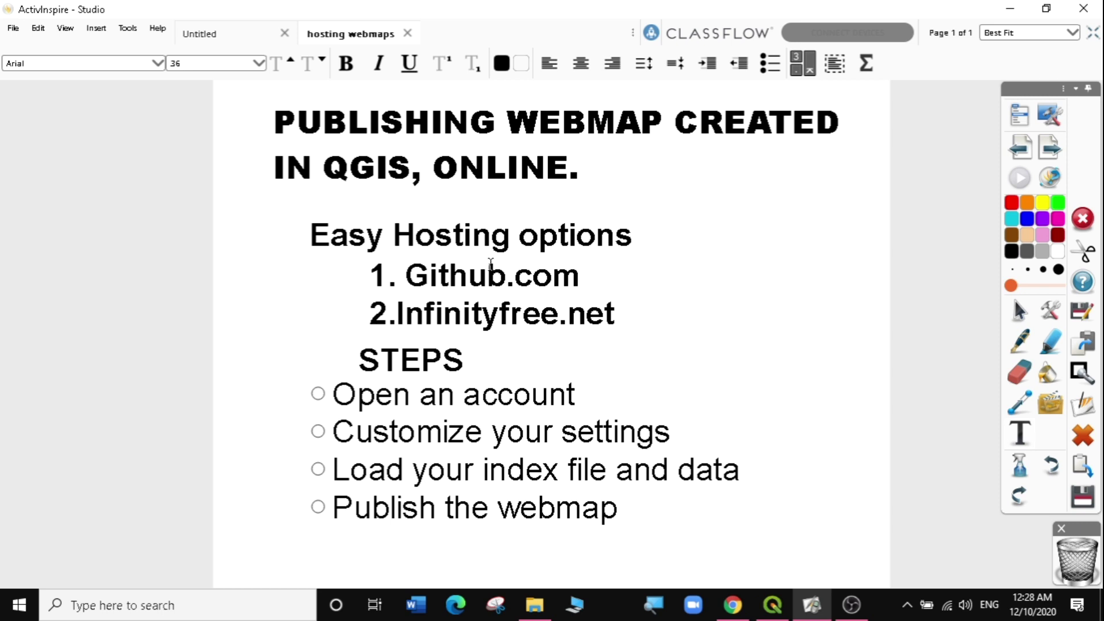
{"action": "left_click", "coordinate": [419, 275]}
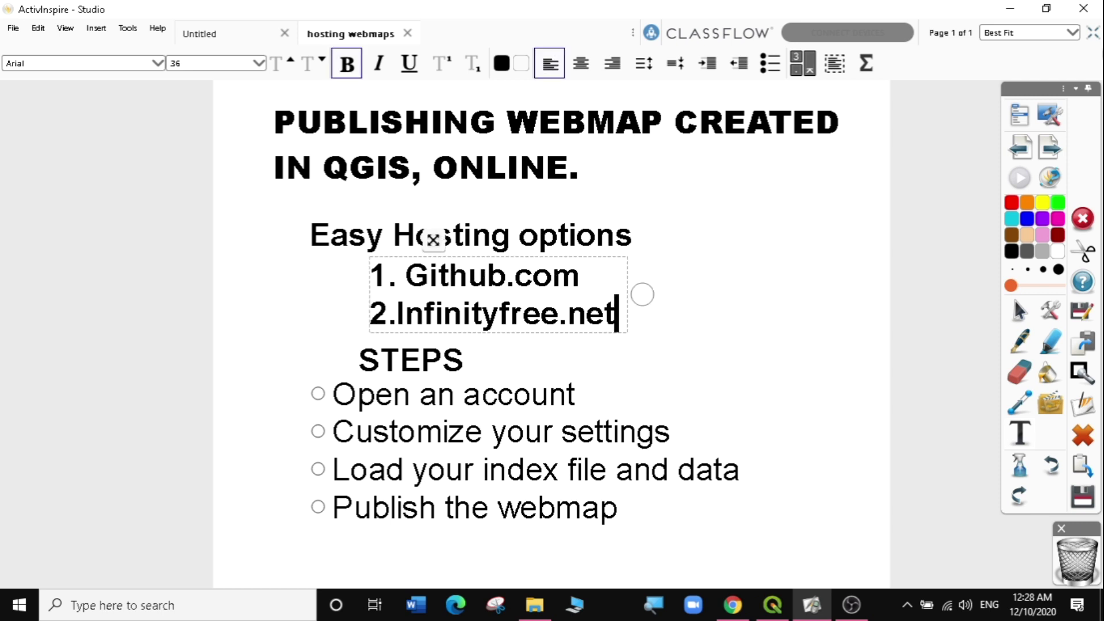
{"action": "left_click", "coordinate": [1010, 8]}
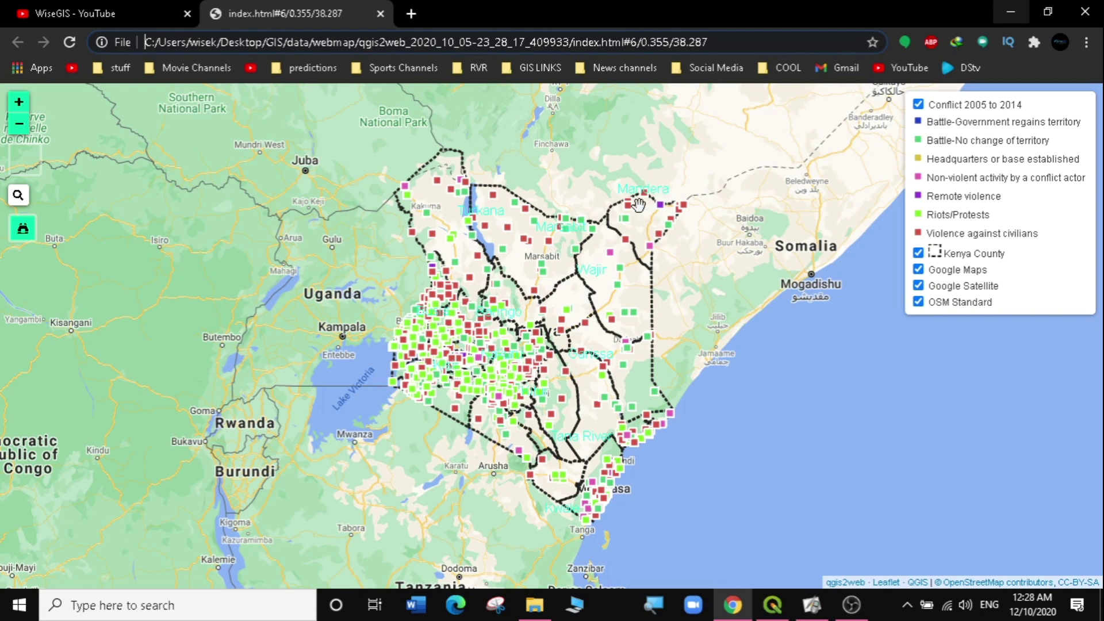
Search Google for 'github' in a new tab and open the GitHub home page.
{"action": "left_click", "coordinate": [409, 13]}
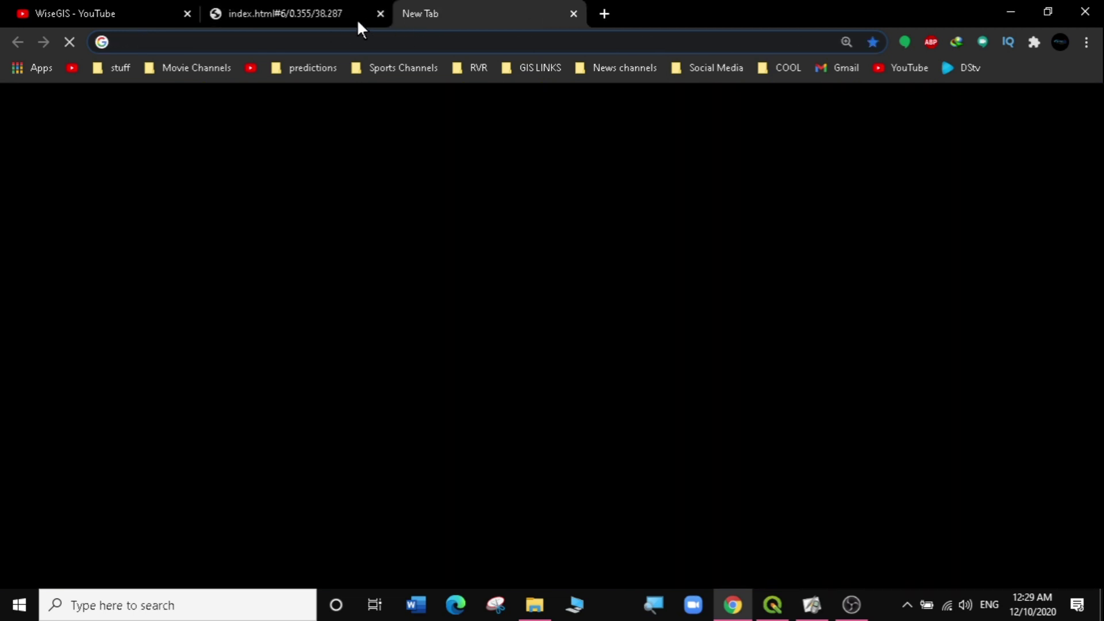
{"action": "type", "text": "g"}
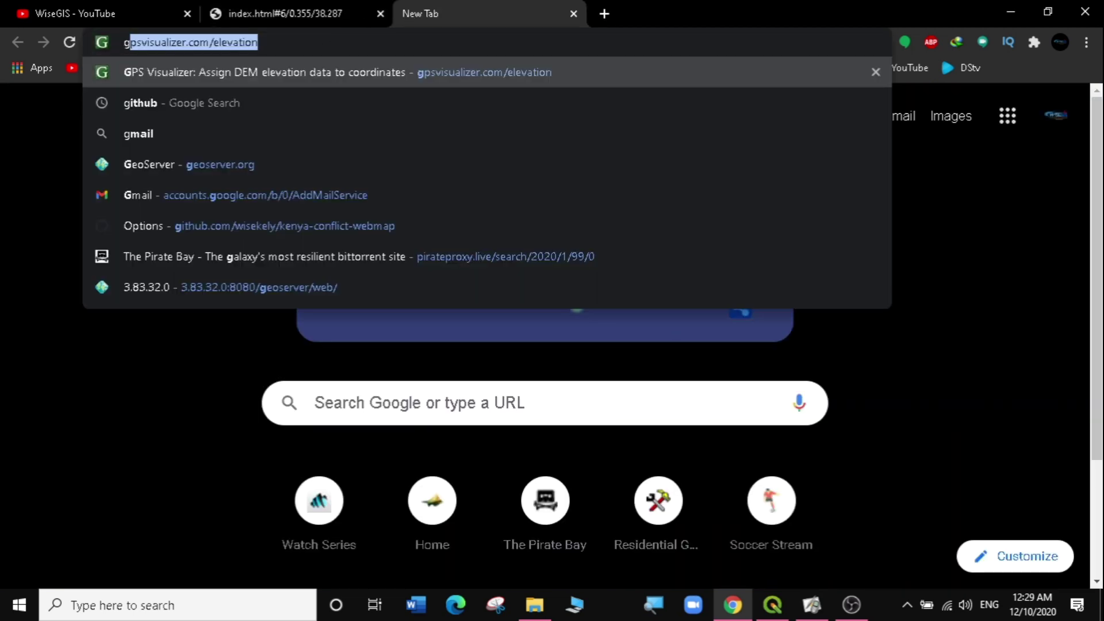
{"action": "type", "text": "ithu"}
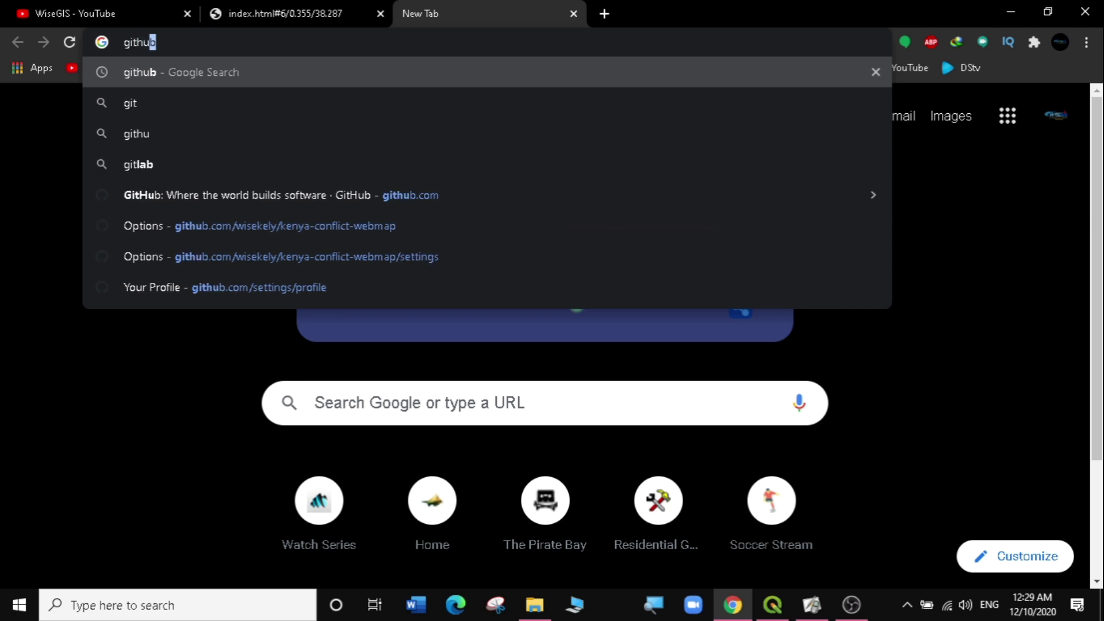
{"action": "type", "text": "b"}
{"action": "key", "text": "Return"}
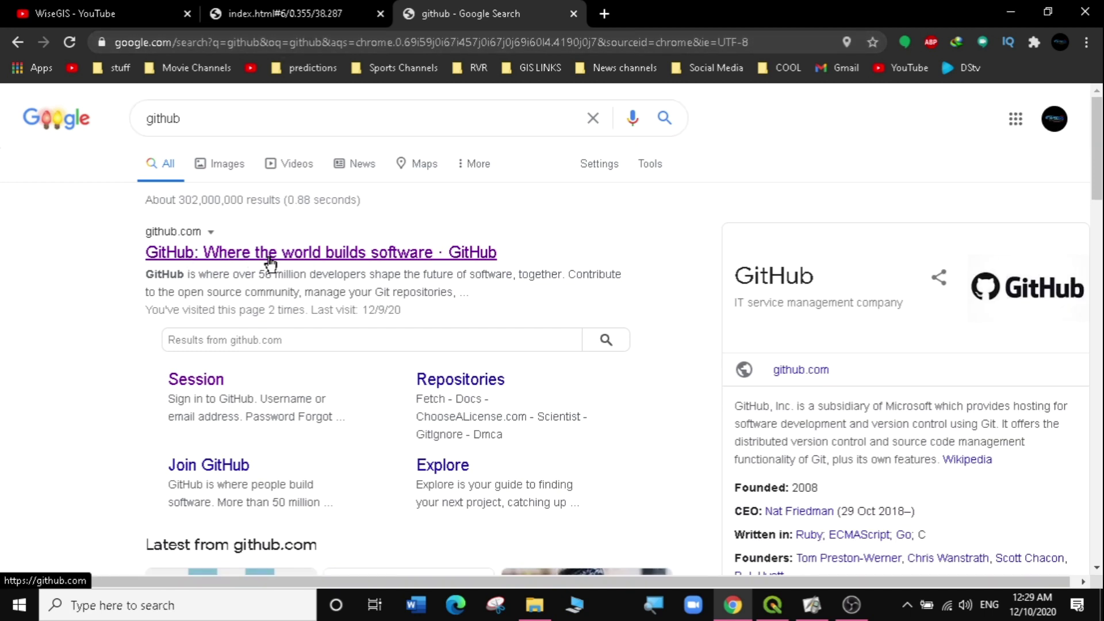
{"action": "left_click", "coordinate": [233, 256]}
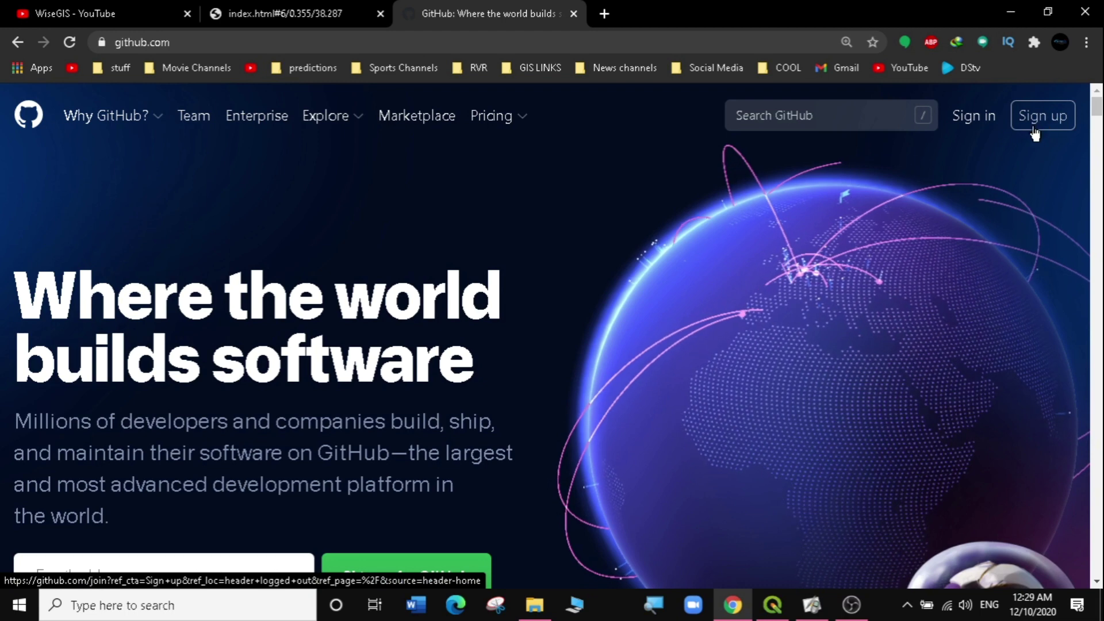
Sign in to GitHub with the account's username and password.
{"action": "left_click", "coordinate": [972, 117]}
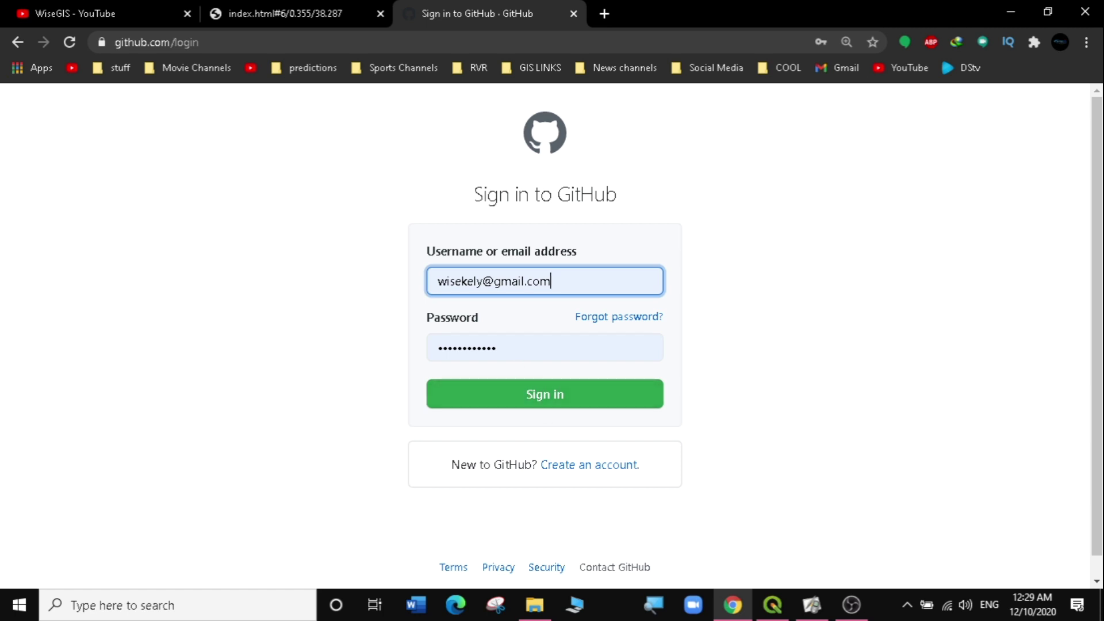
{"action": "left_click", "coordinate": [544, 397]}
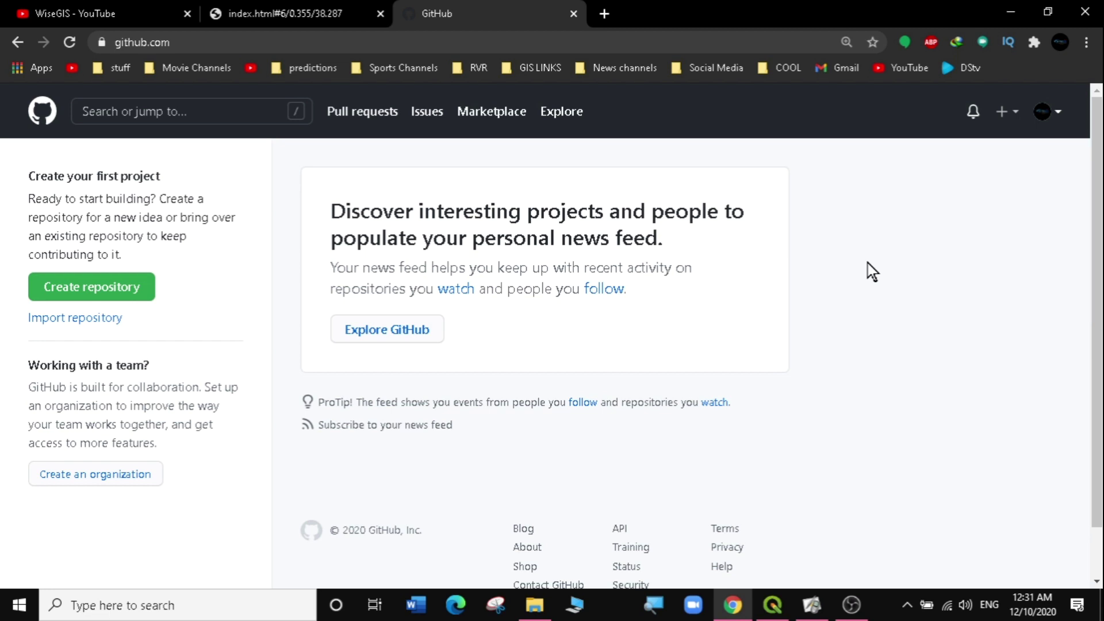
Start a new GitHub repository named 'conflict data test'.
{"action": "left_click", "coordinate": [1015, 115]}
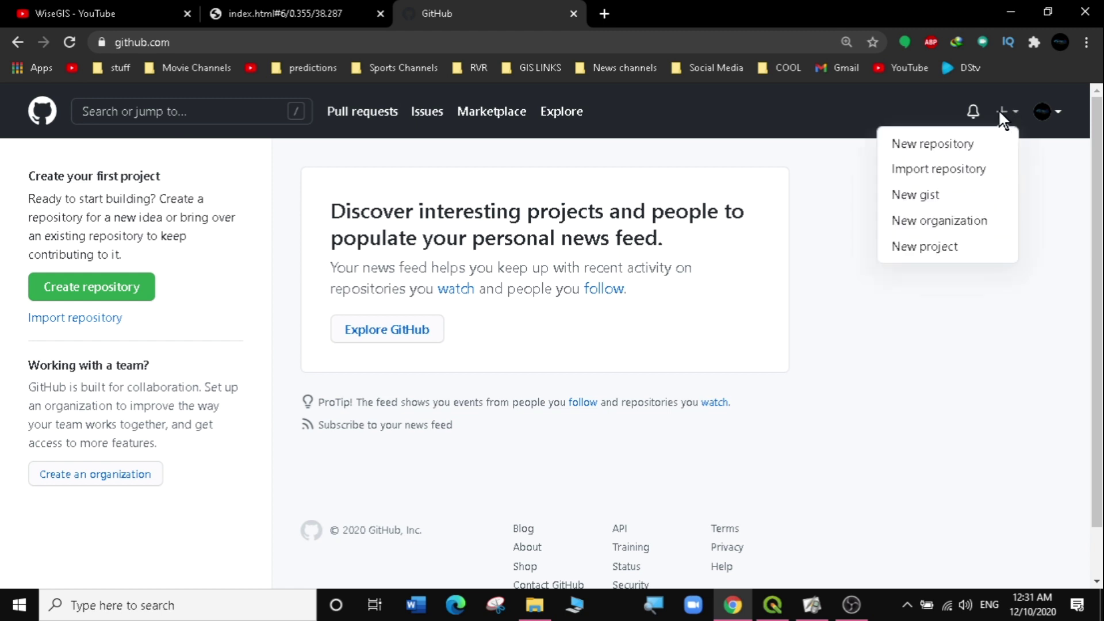
{"action": "left_click", "coordinate": [935, 152]}
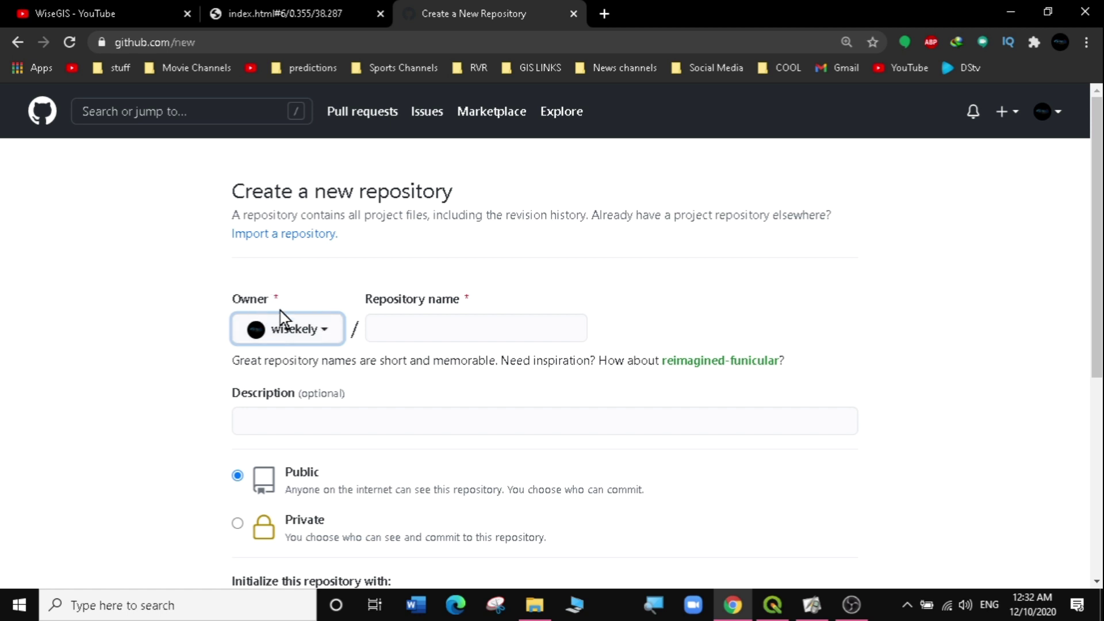
{"action": "left_click", "coordinate": [403, 328]}
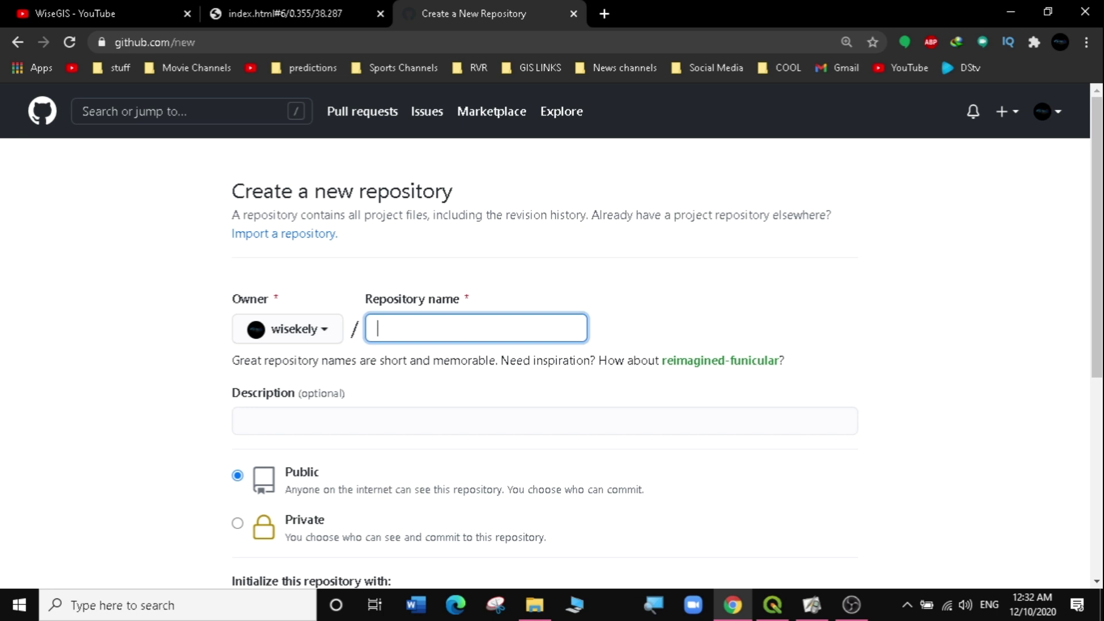
{"action": "type", "text": "conflict data test"}
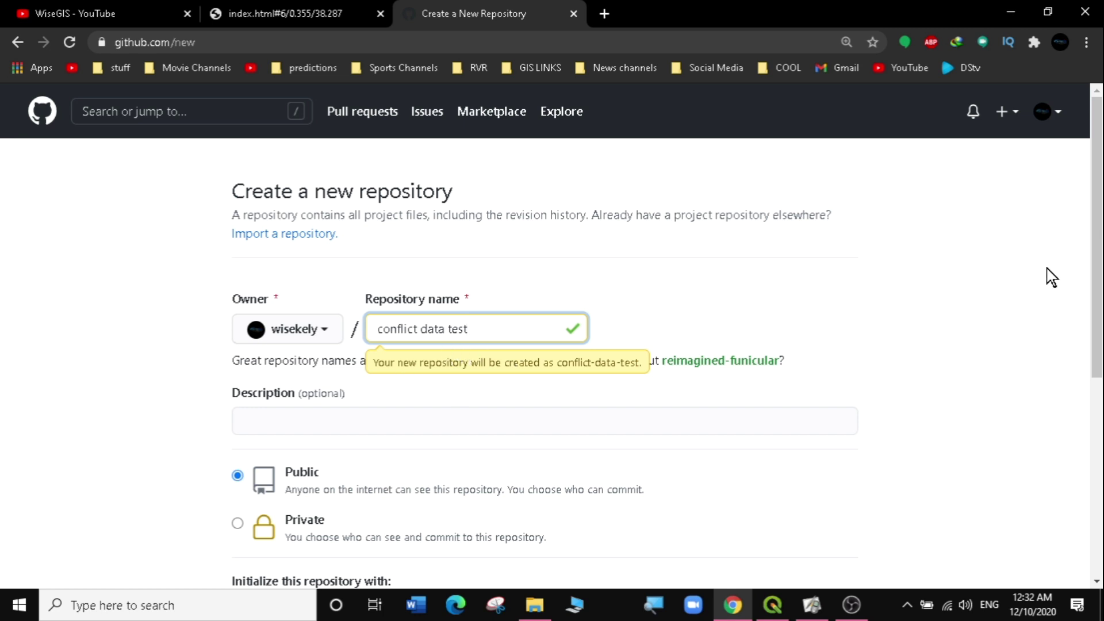
{"action": "scroll", "coordinate": [1095, 259], "scroll_direction": "down", "scroll_amount": 2}
{"action": "scroll", "coordinate": [1095, 259], "scroll_direction": "down", "scroll_amount": 2}
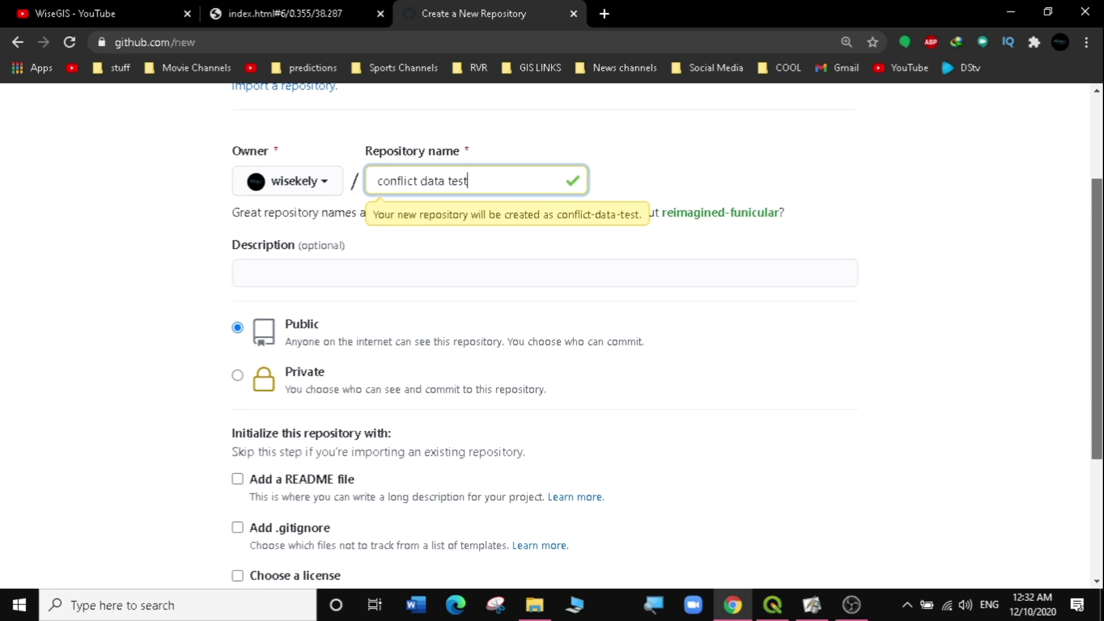
{"action": "scroll", "coordinate": [666, 345], "scroll_direction": "down", "scroll_amount": 1}
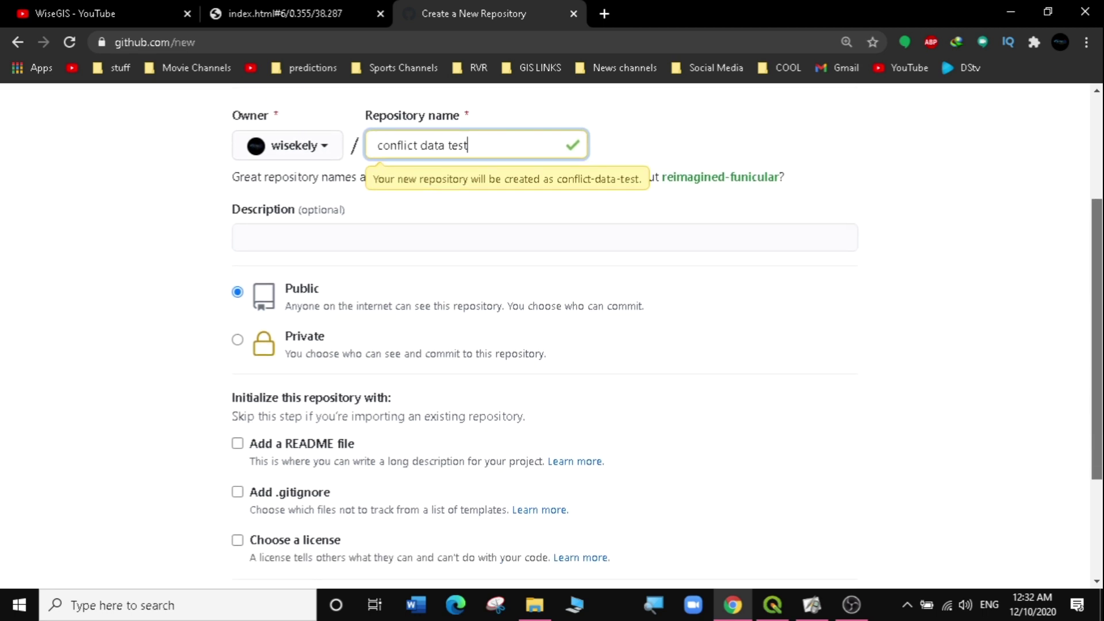
{"action": "scroll", "coordinate": [1095, 236], "scroll_direction": "down", "scroll_amount": 1}
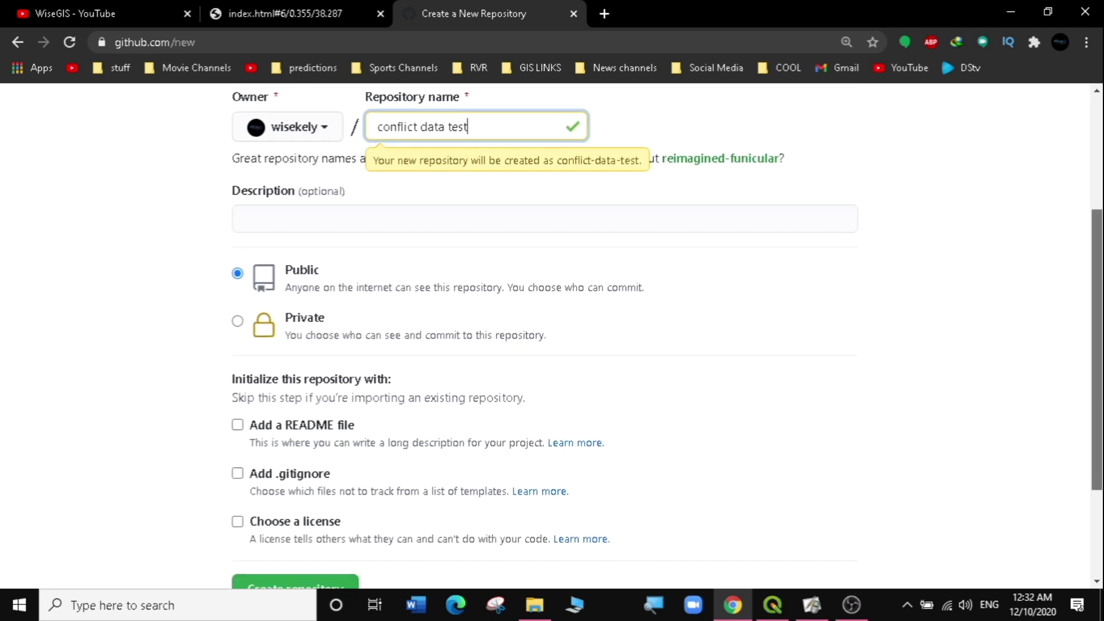
Add the description 'This is a simple webmap showing conflict cases', a README, and create the repository.
{"action": "left_click", "coordinate": [248, 211]}
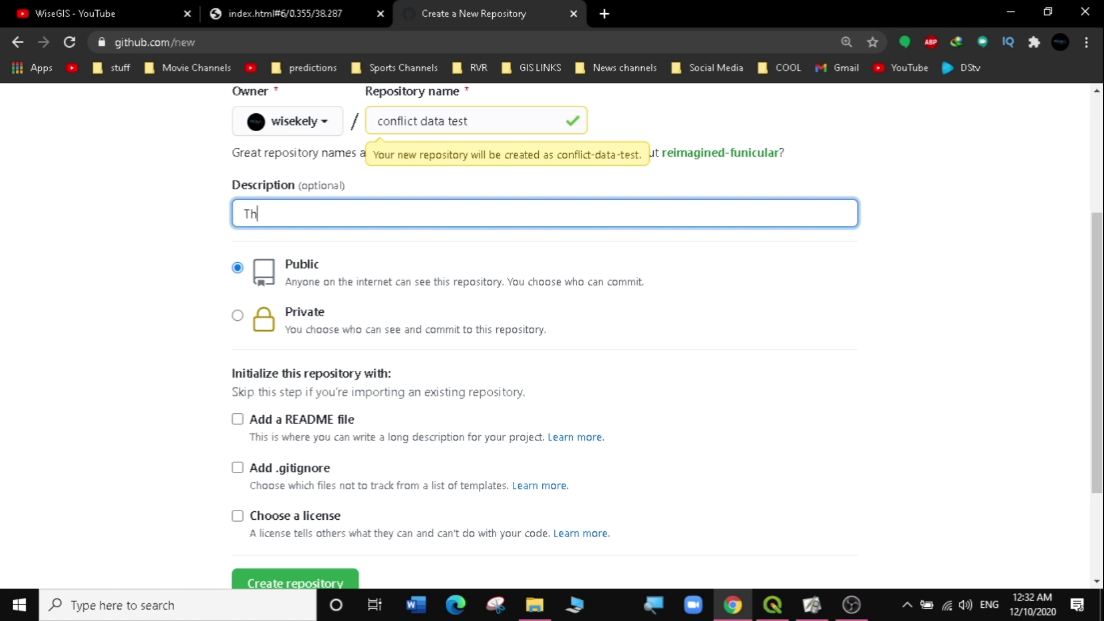
{"action": "type", "text": "This is a simple webmap showing confli"}
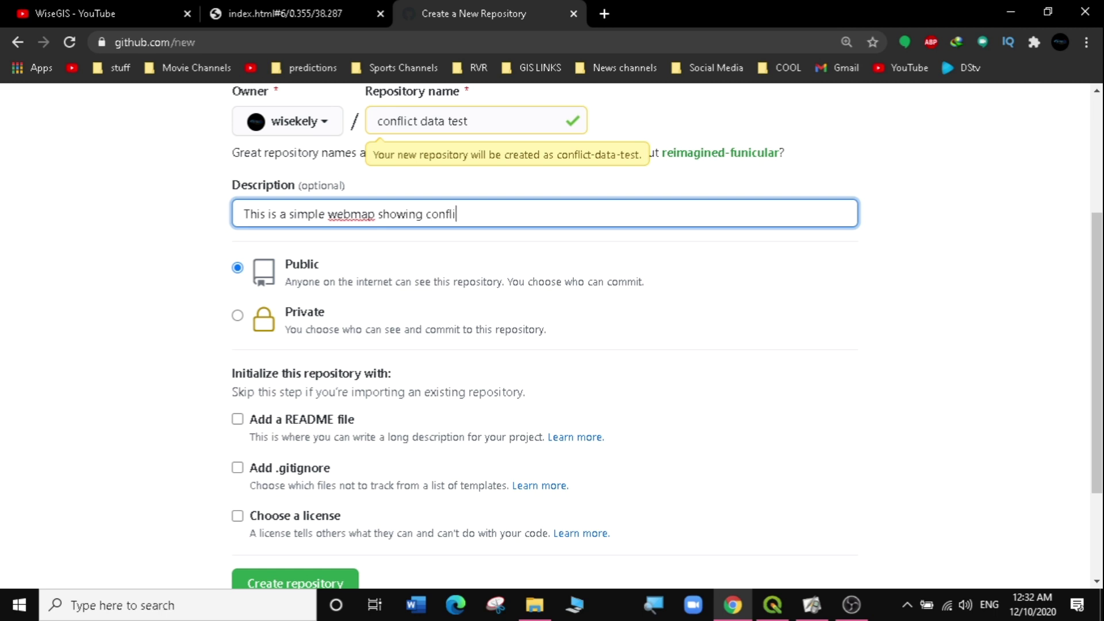
{"action": "type", "text": "ct cases in Kenya"}
{"action": "left_click", "coordinate": [239, 418]}
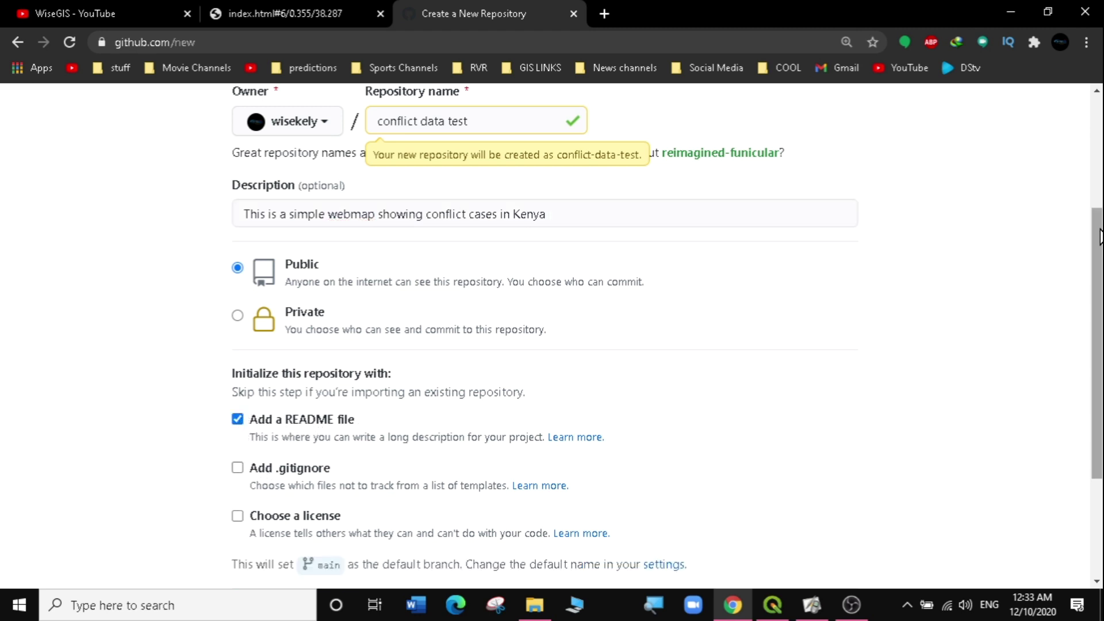
{"action": "scroll", "coordinate": [1098, 236], "scroll_direction": "down", "scroll_amount": 1}
{"action": "scroll", "coordinate": [1097, 344], "scroll_direction": "down", "scroll_amount": 2}
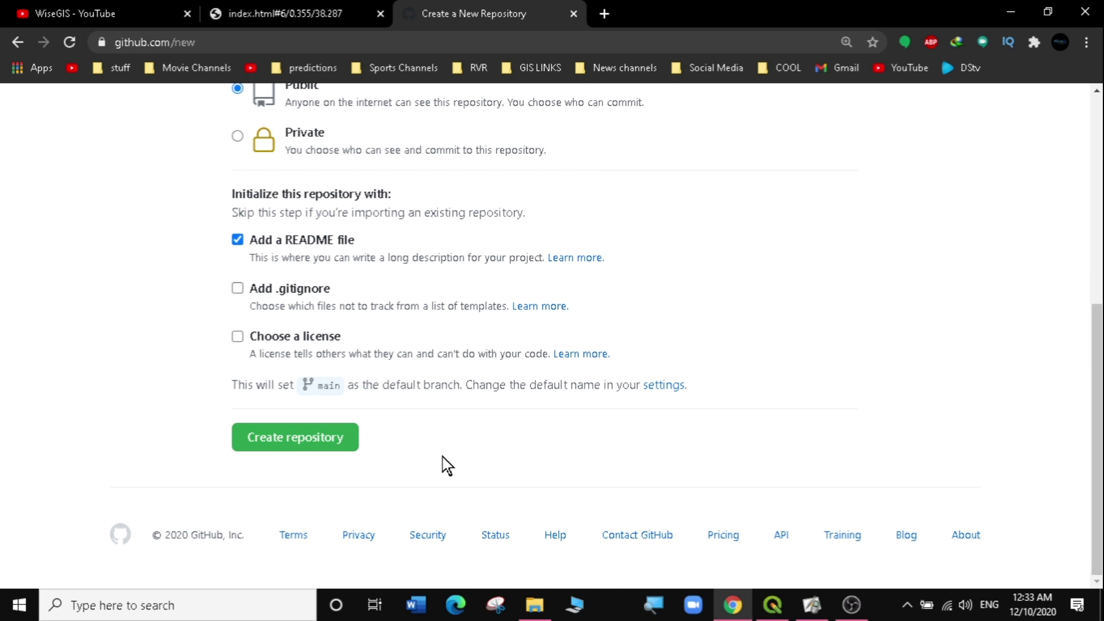
{"action": "left_click", "coordinate": [310, 438]}
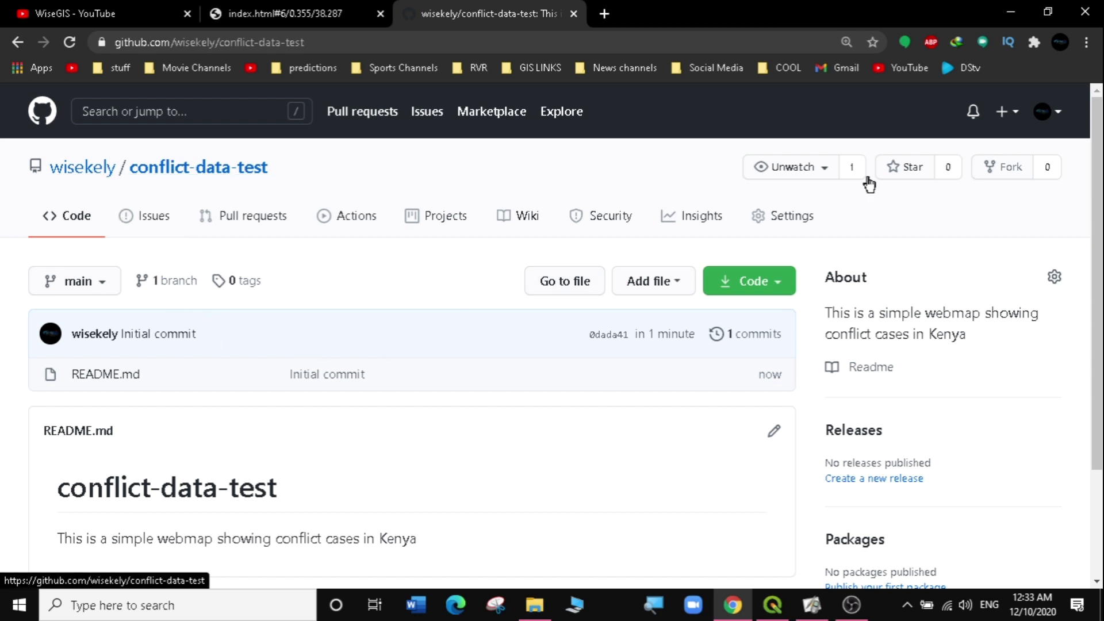
{"action": "scroll", "coordinate": [458, 259], "scroll_direction": "down", "scroll_amount": 2}
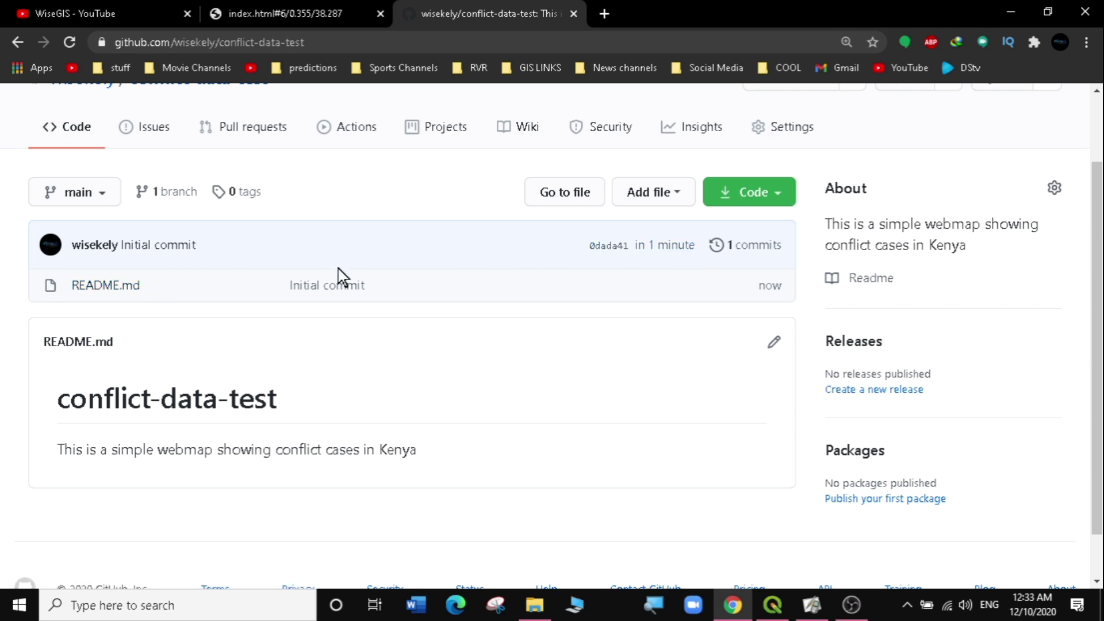
{"action": "left_click", "coordinate": [535, 604]}
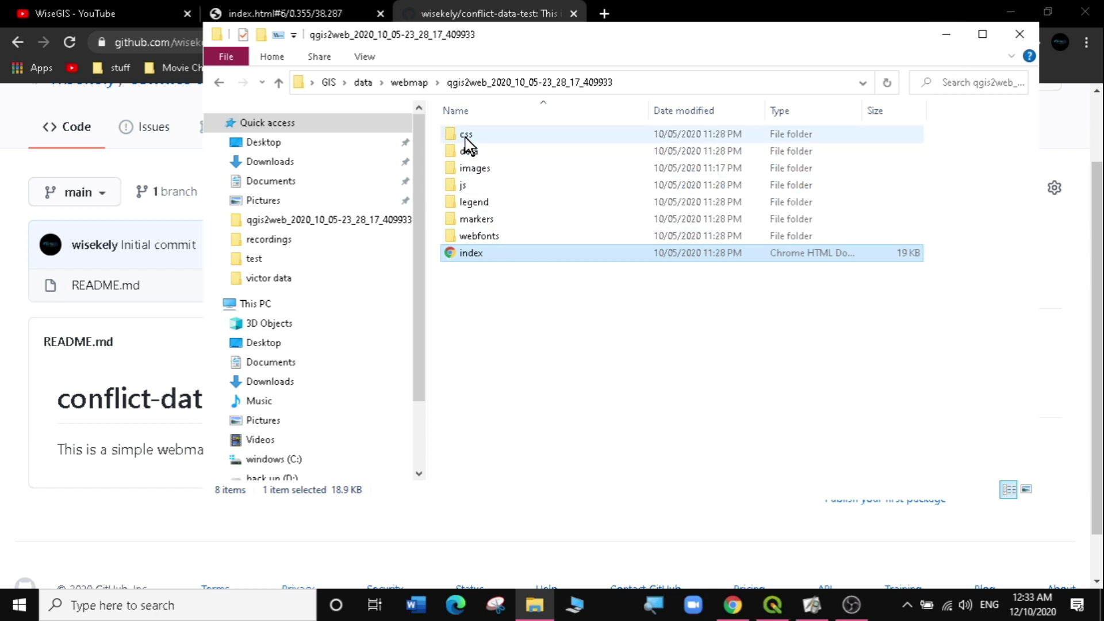
Open conflict-data-test's Add file > Upload files page with the qgis2web folder beside it.
{"action": "left_click", "coordinate": [946, 34]}
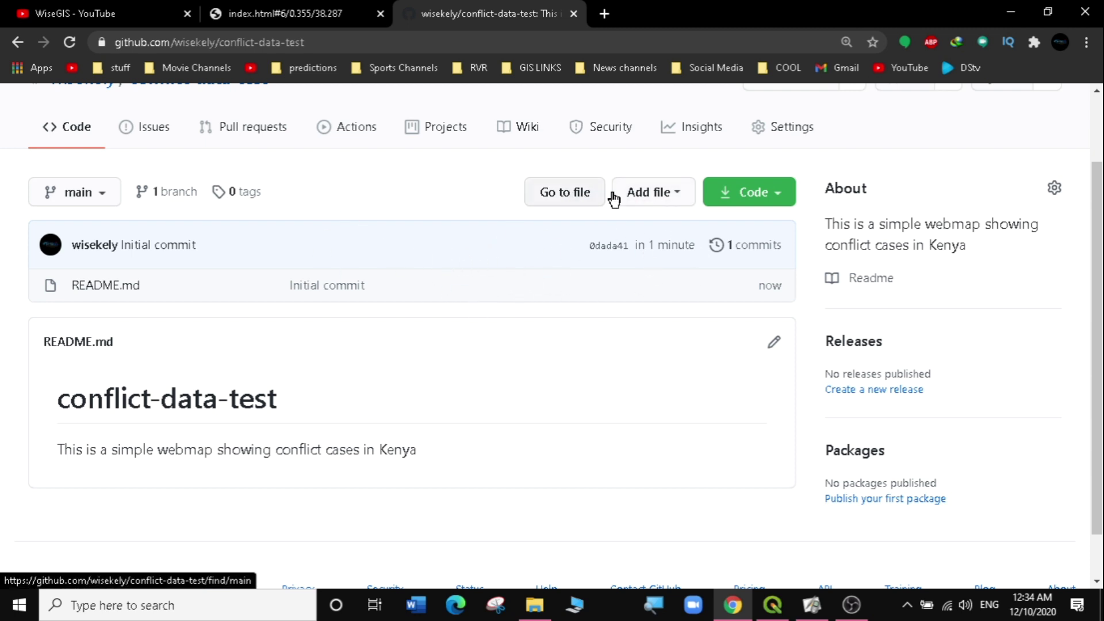
{"action": "left_click", "coordinate": [678, 196]}
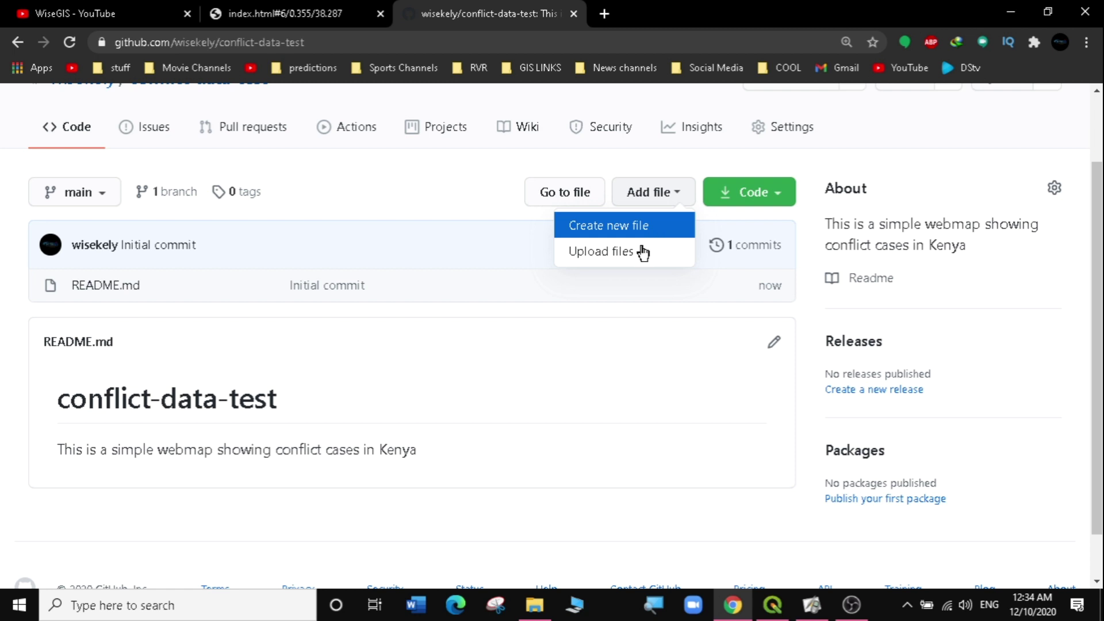
{"action": "left_click", "coordinate": [611, 253]}
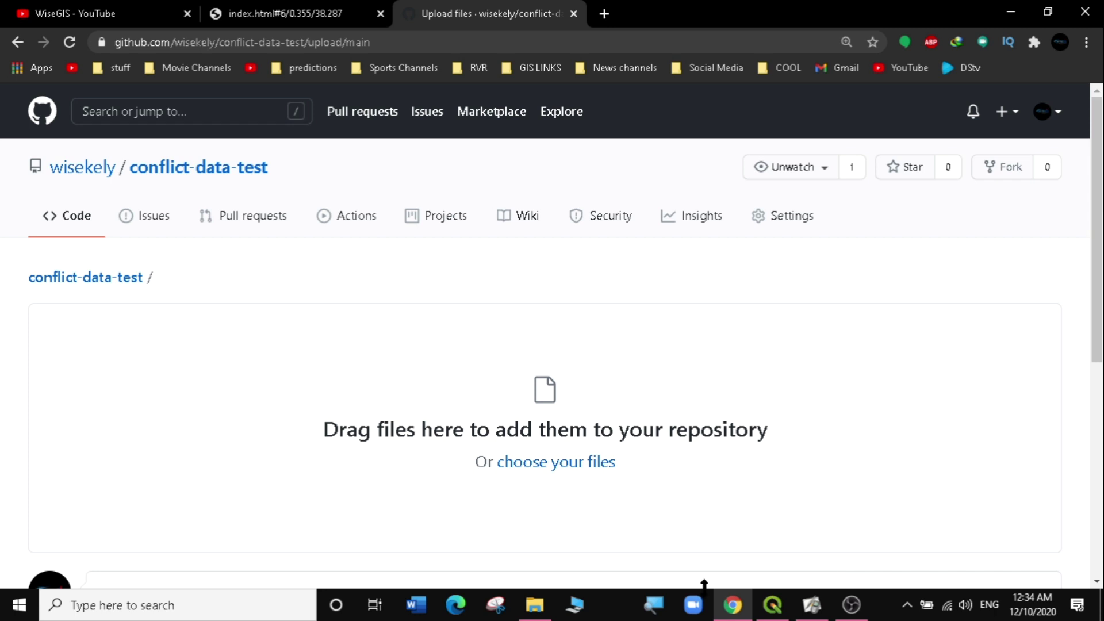
{"action": "left_click", "coordinate": [534, 604]}
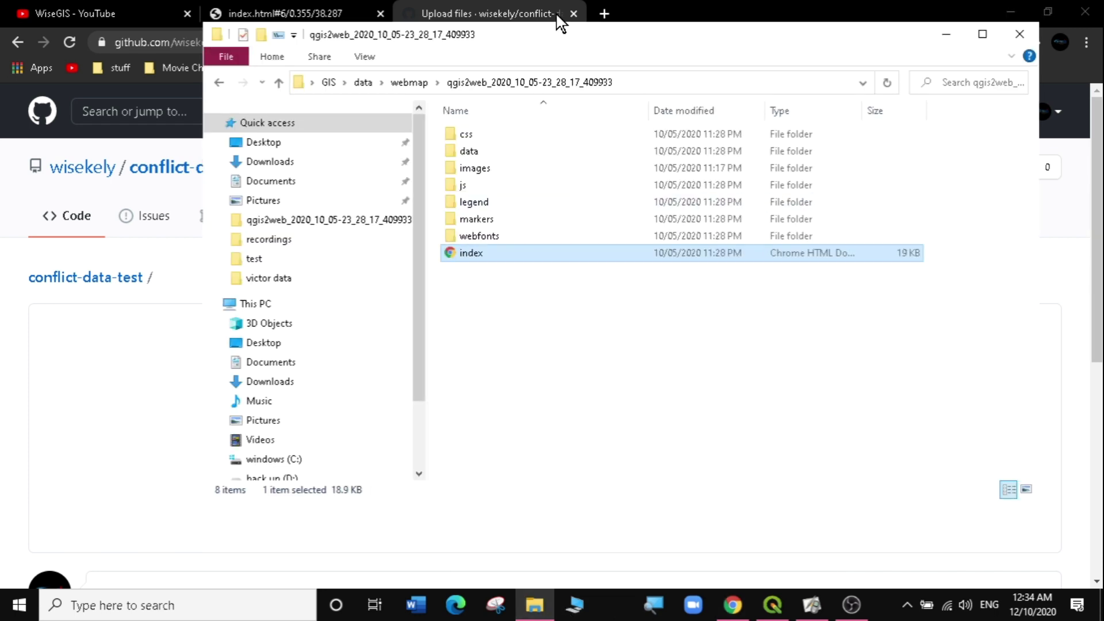
Drag all eight qgis2web export items onto GitHub's upload drop zone.
{"action": "left_click_drag", "start_coordinate": [548, 34], "coordinate": [980, 132]}
{"action": "left_click_drag", "start_coordinate": [1029, 377], "coordinate": [474, 441]}
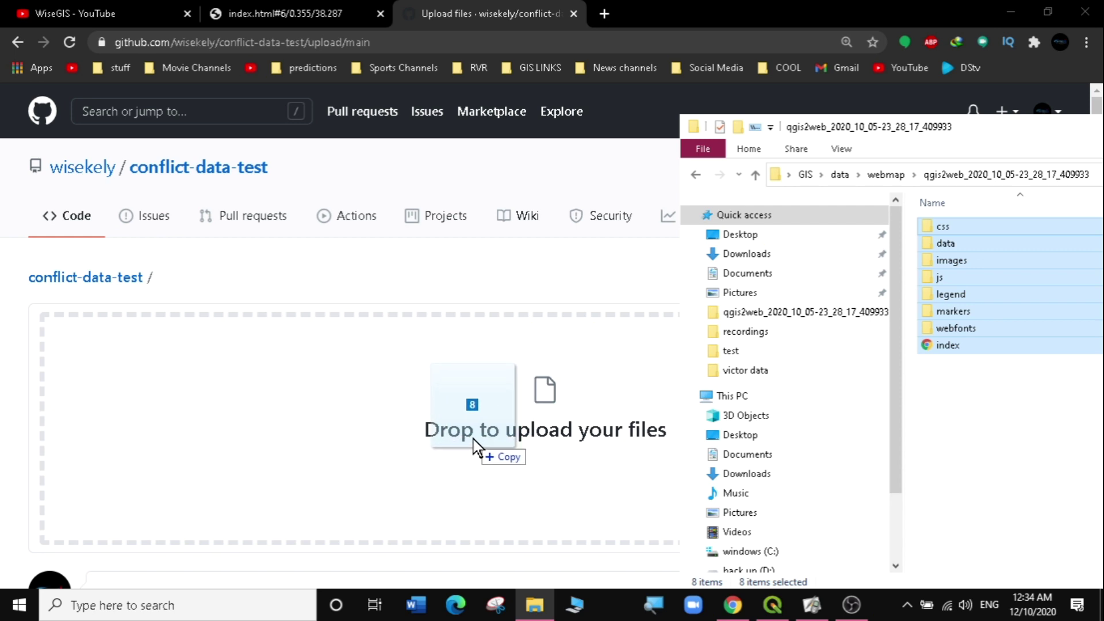
{"action": "left_click_drag", "start_coordinate": [474, 441], "coordinate": [475, 444]}
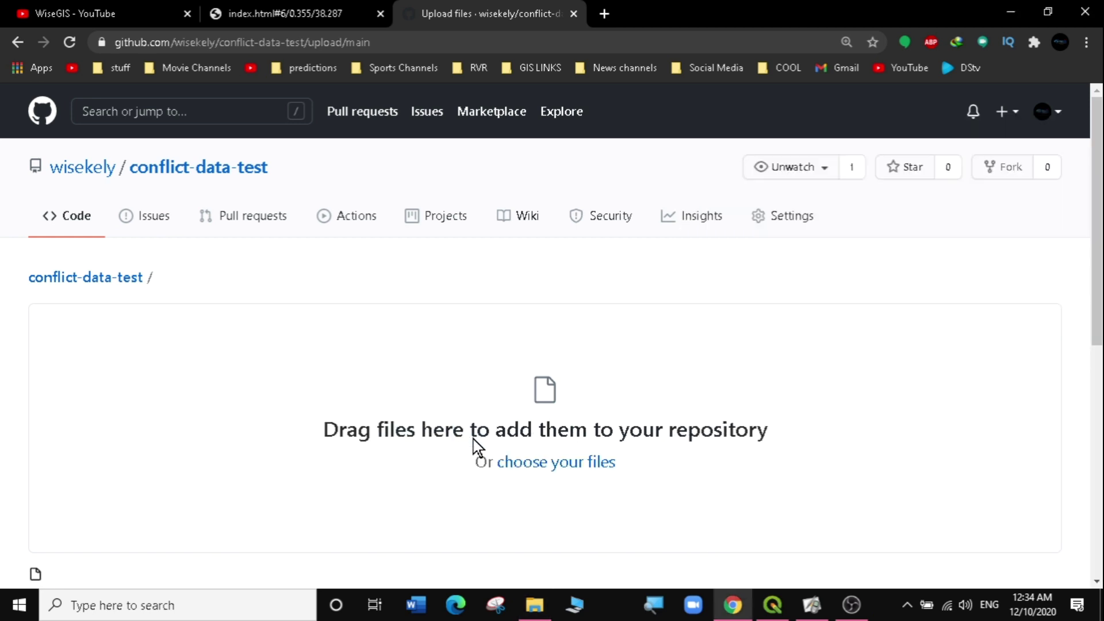
{"action": "left_click_drag", "start_coordinate": [1097, 228], "coordinate": [1097, 334]}
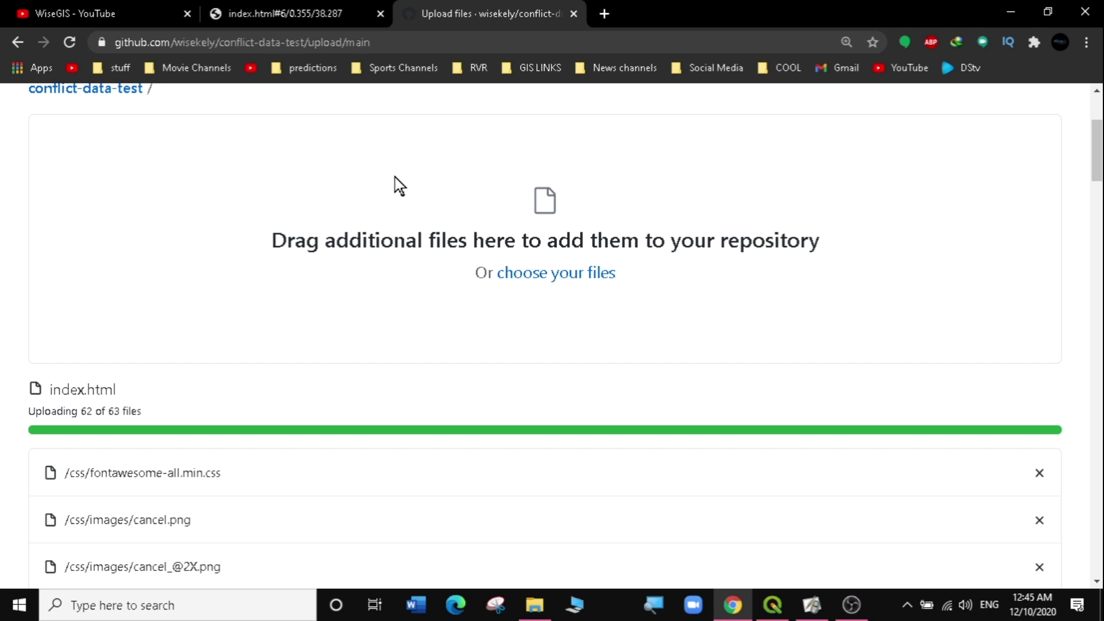
Wait for all 63 files to upload, then scroll down to the Commit changes form.
{"action": "scroll", "coordinate": [400, 185], "scroll_direction": "down", "scroll_amount": 3}
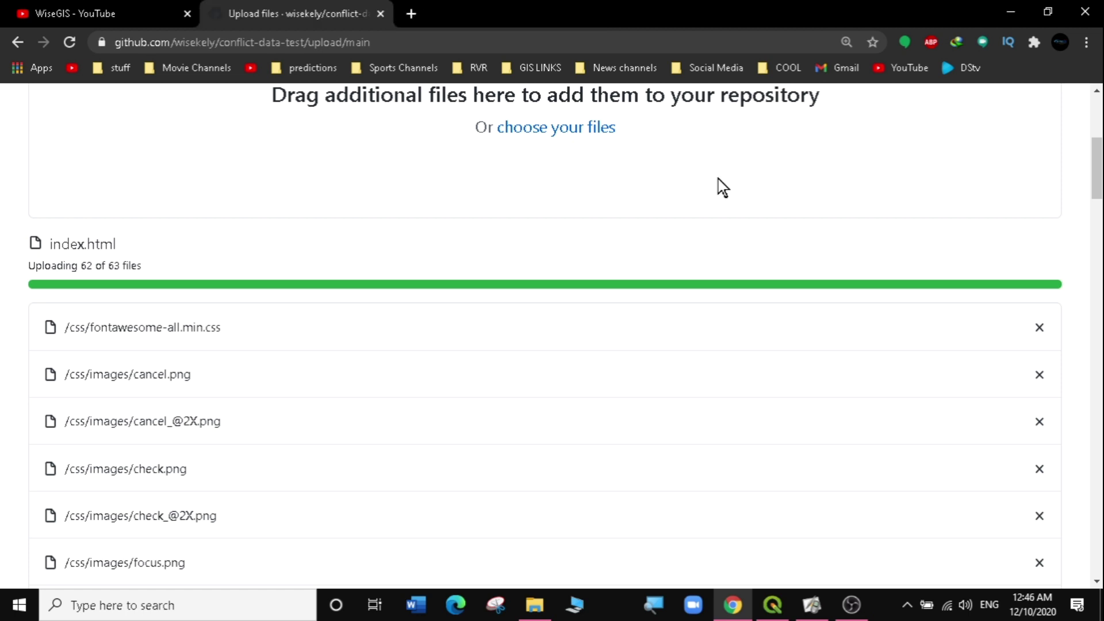
{"action": "left_click_drag", "start_coordinate": [1096, 161], "coordinate": [1037, 145]}
{"action": "scroll", "coordinate": [1038, 145], "scroll_direction": "down", "scroll_amount": 15}
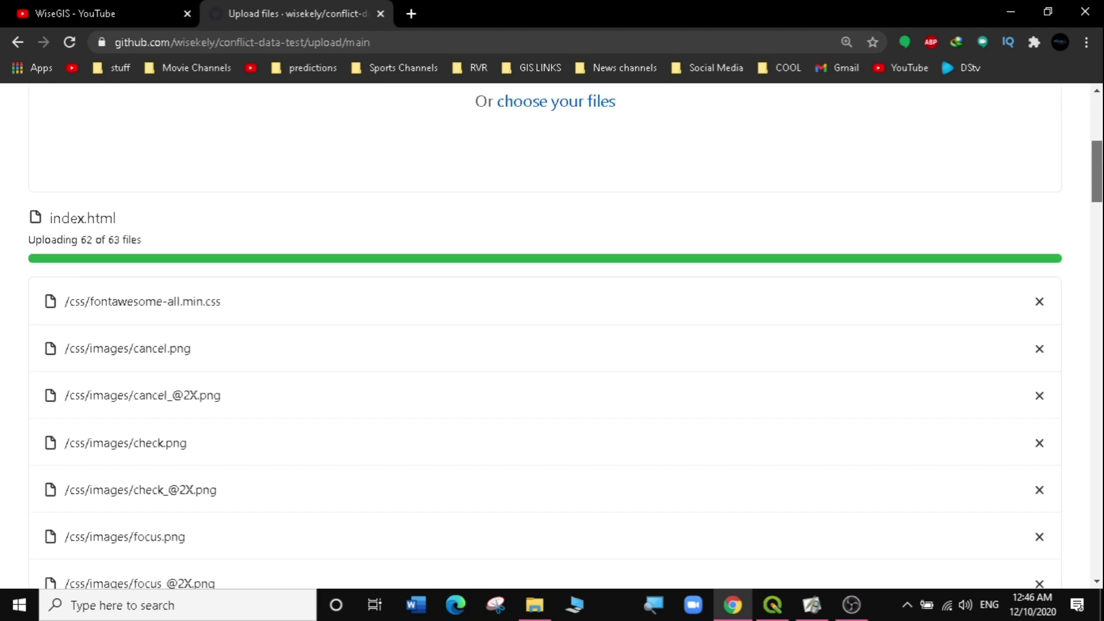
{"action": "scroll", "coordinate": [1067, 217], "scroll_direction": "up", "scroll_amount": 14}
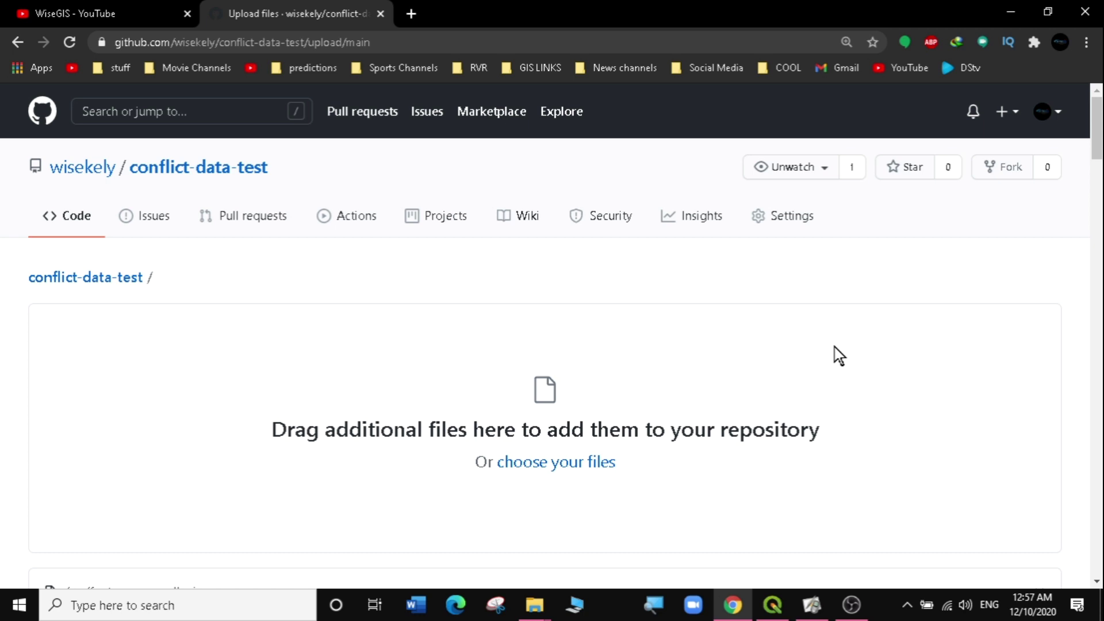
{"action": "scroll", "coordinate": [547, 340], "scroll_direction": "down", "scroll_amount": 10}
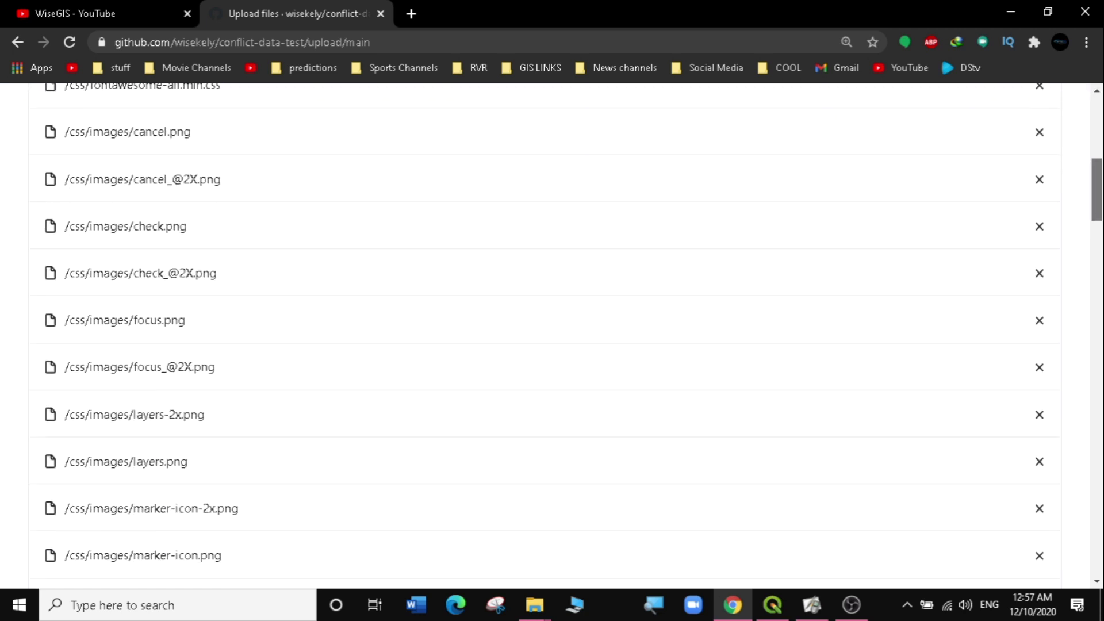
{"action": "scroll", "coordinate": [546, 339], "scroll_direction": "up", "scroll_amount": 5}
{"action": "scroll", "coordinate": [547, 340], "scroll_direction": "down", "scroll_amount": 6}
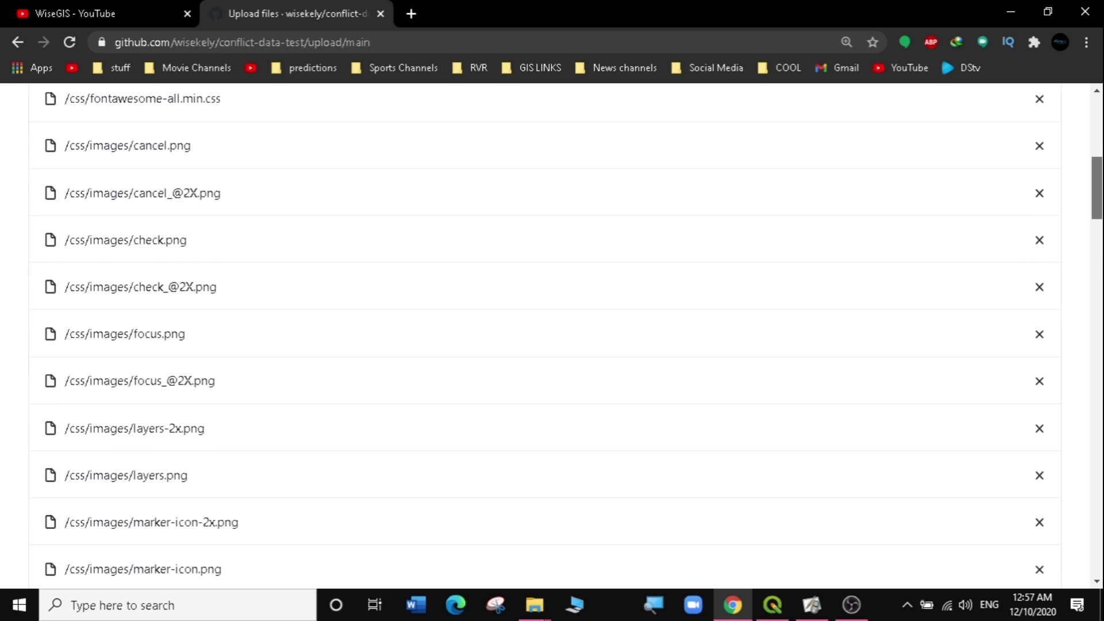
{"action": "scroll", "coordinate": [546, 339], "scroll_direction": "down", "scroll_amount": 16}
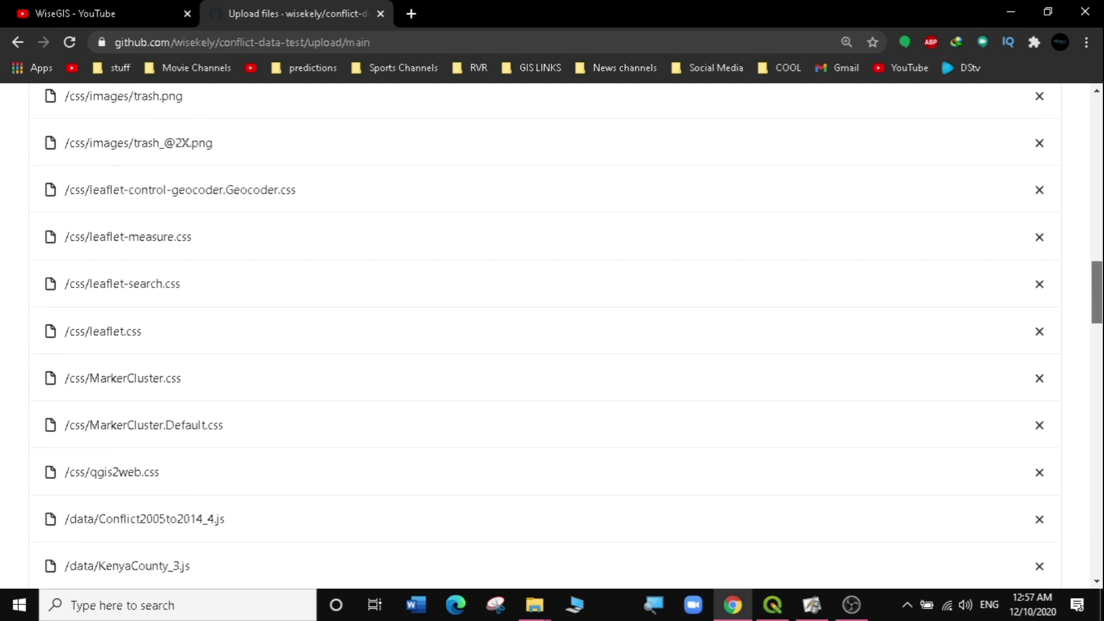
{"action": "scroll", "coordinate": [546, 339], "scroll_direction": "down", "scroll_amount": 20}
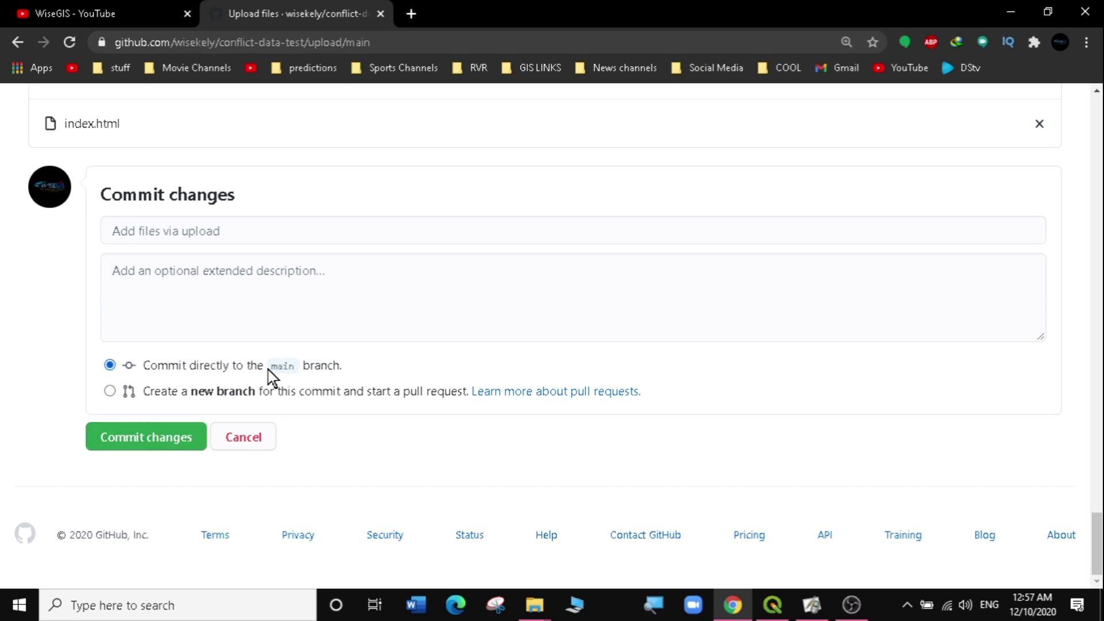
Commit the uploaded css, data, images, js, legend, webfonts folders and index.html to main.
{"action": "left_click", "coordinate": [136, 441]}
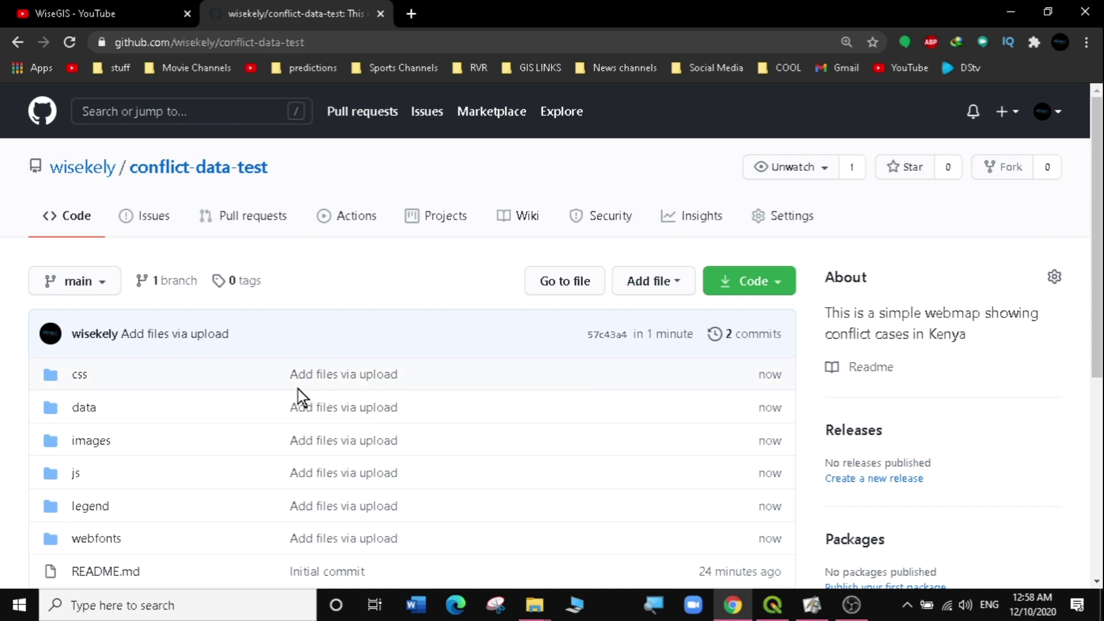
{"action": "scroll", "coordinate": [1097, 222], "scroll_direction": "down", "scroll_amount": 2}
{"action": "scroll", "coordinate": [249, 405], "scroll_direction": "down", "scroll_amount": 2}
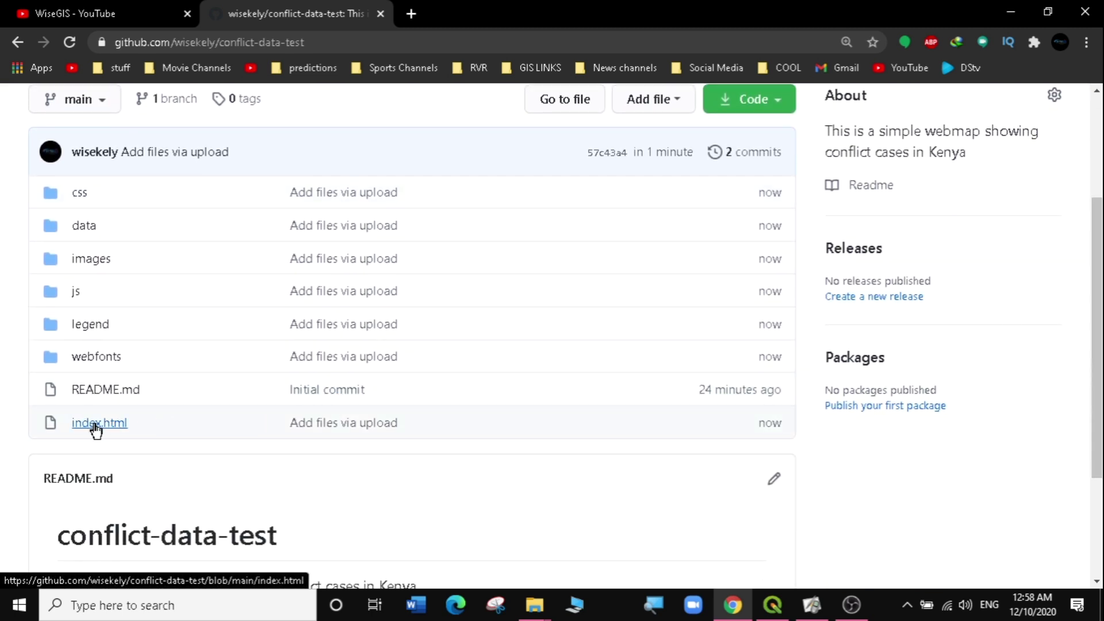
{"action": "left_click", "coordinate": [96, 426]}
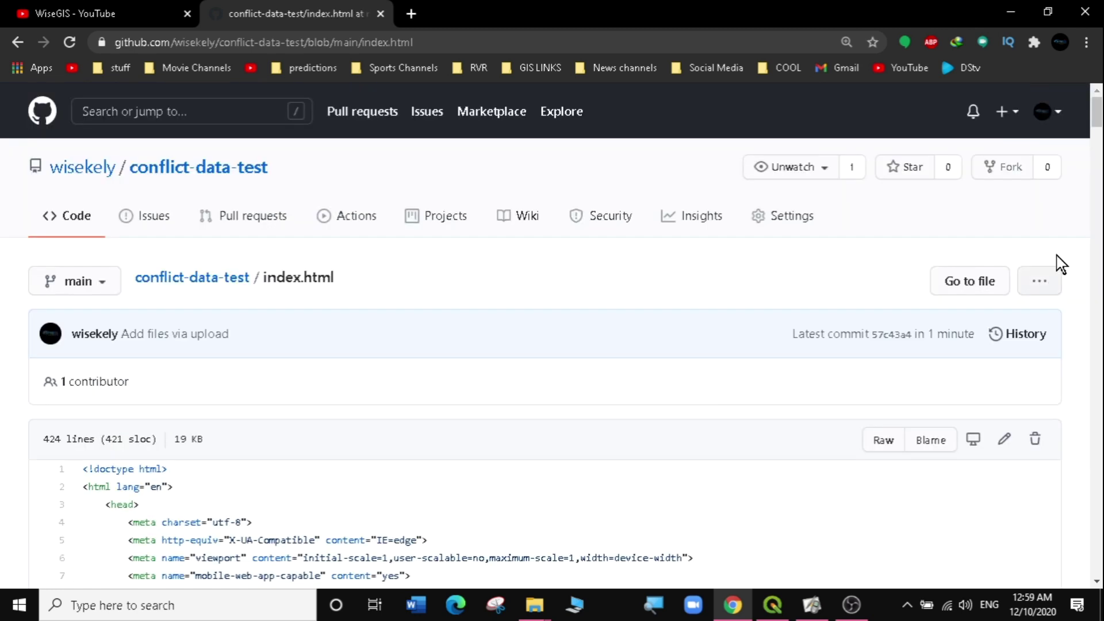
{"action": "left_click_drag", "start_coordinate": [1096, 111], "coordinate": [1097, 420]}
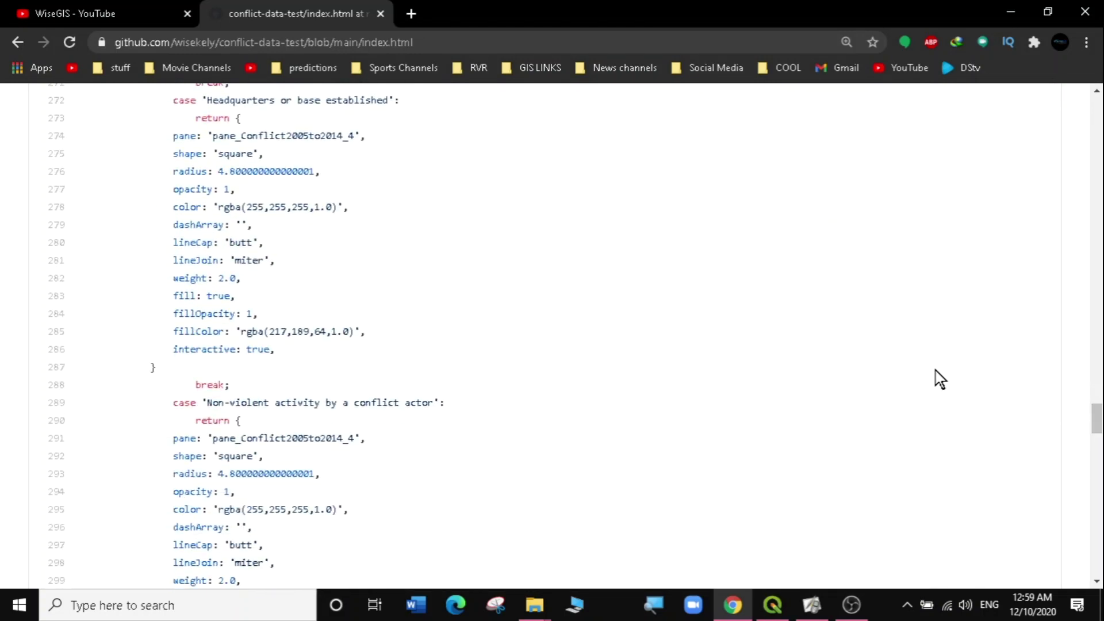
{"action": "left_click", "coordinate": [16, 40]}
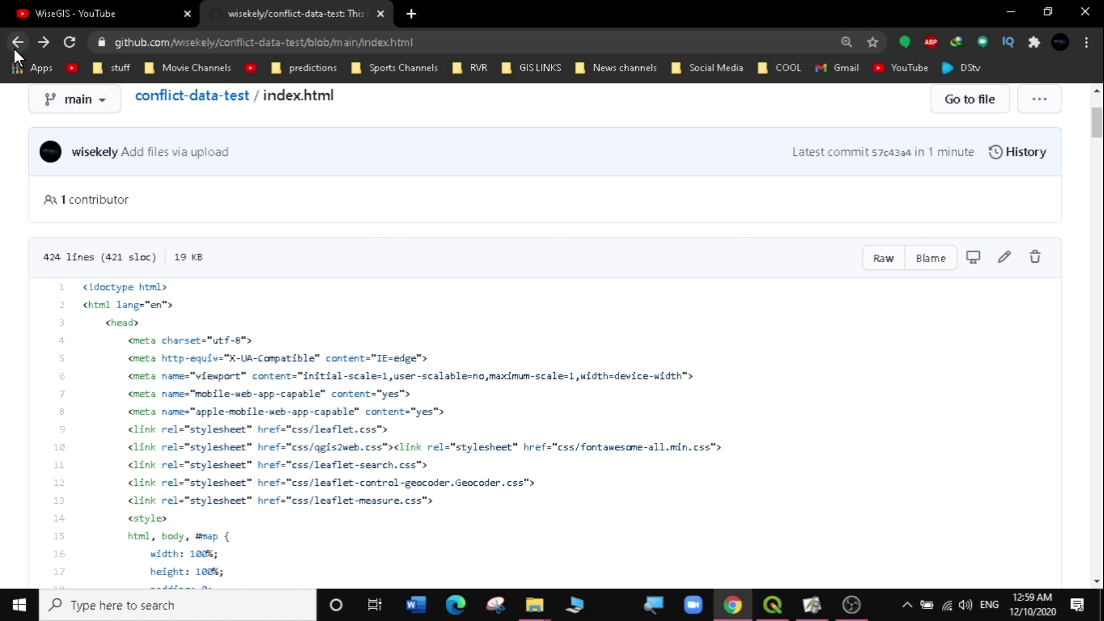
{"action": "left_click", "coordinate": [13, 40]}
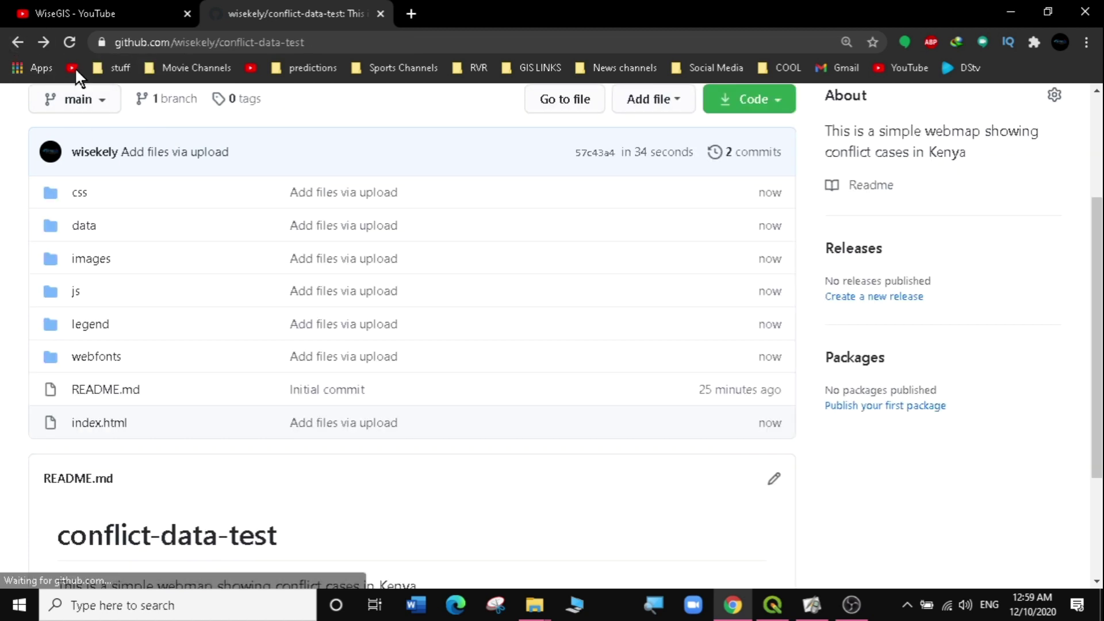
{"action": "left_click_drag", "start_coordinate": [1098, 222], "coordinate": [1099, 164]}
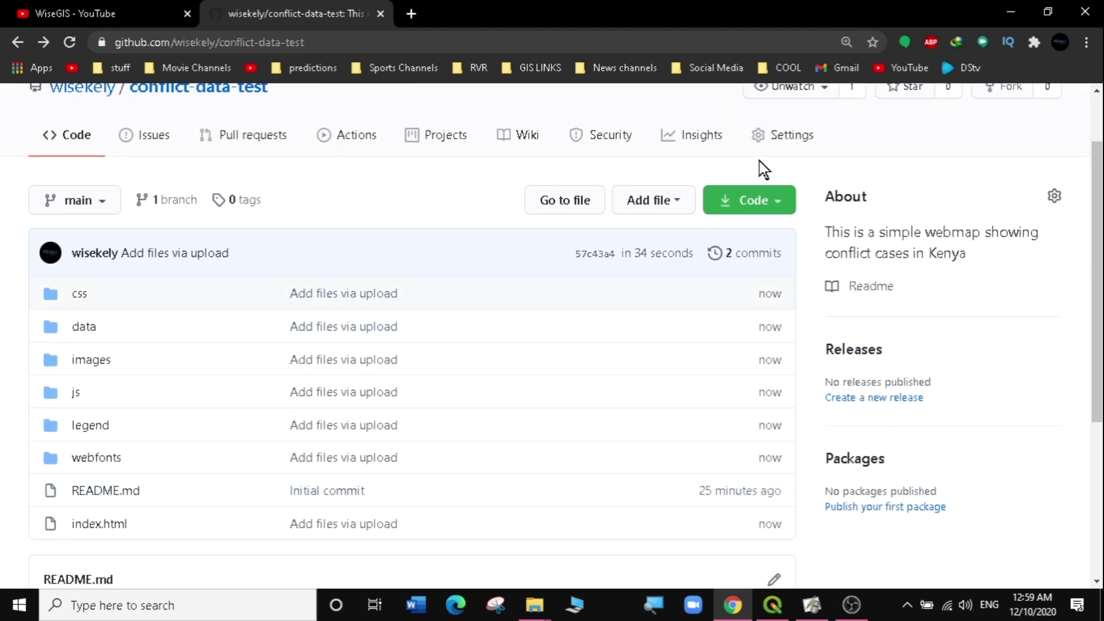
In repository Settings, set the GitHub Pages source to Branch: main, / (root), and save.
{"action": "left_click", "coordinate": [785, 143]}
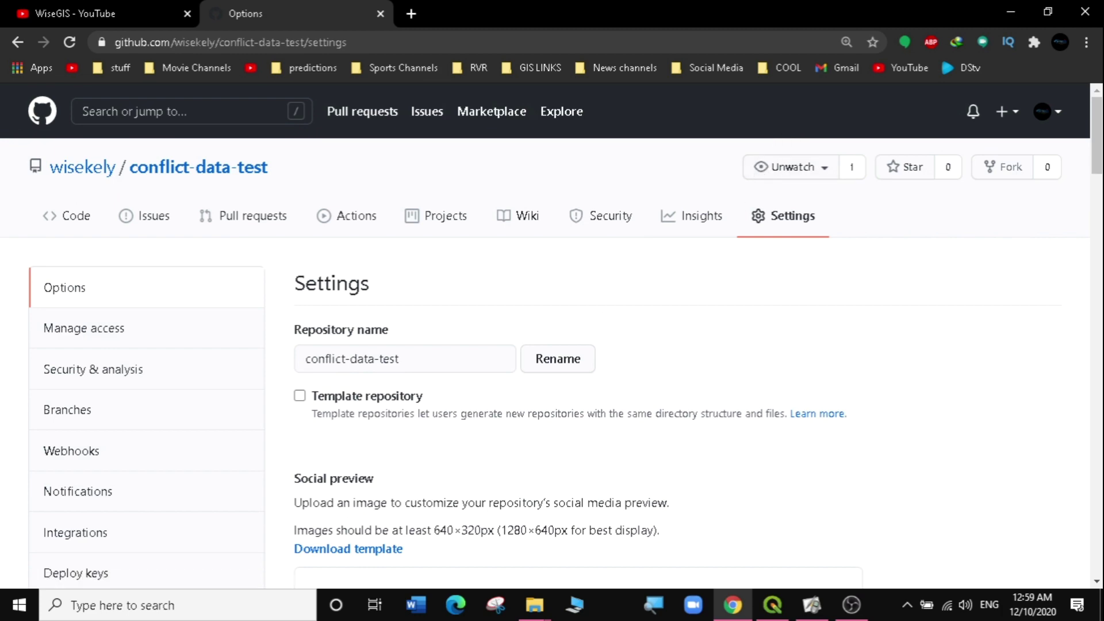
{"action": "left_click_drag", "start_coordinate": [1097, 112], "coordinate": [1097, 462]}
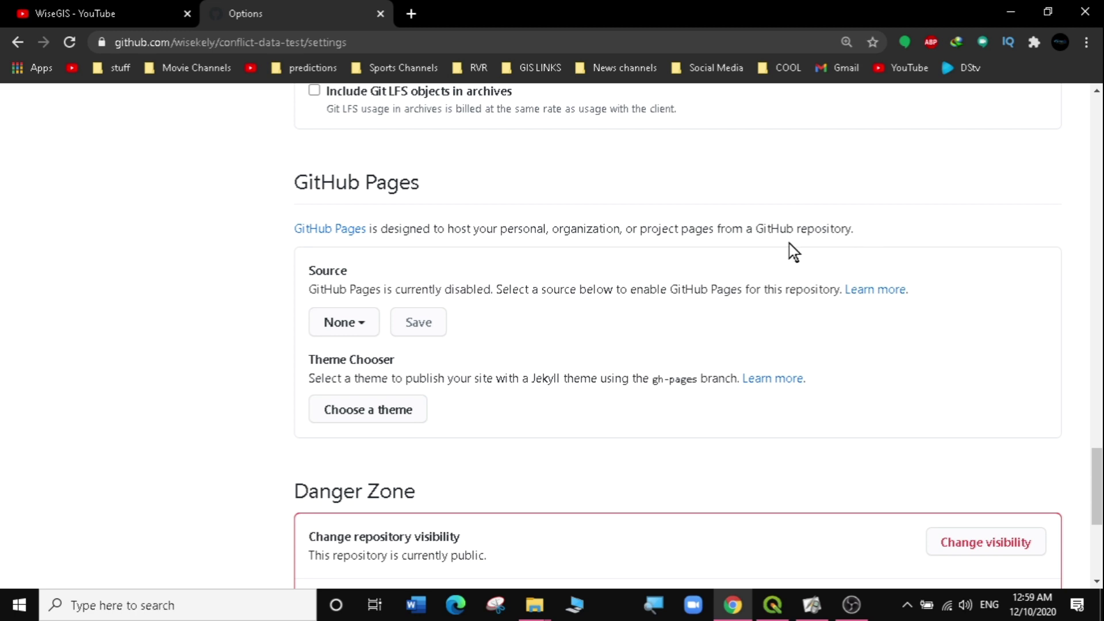
{"action": "left_click", "coordinate": [359, 327]}
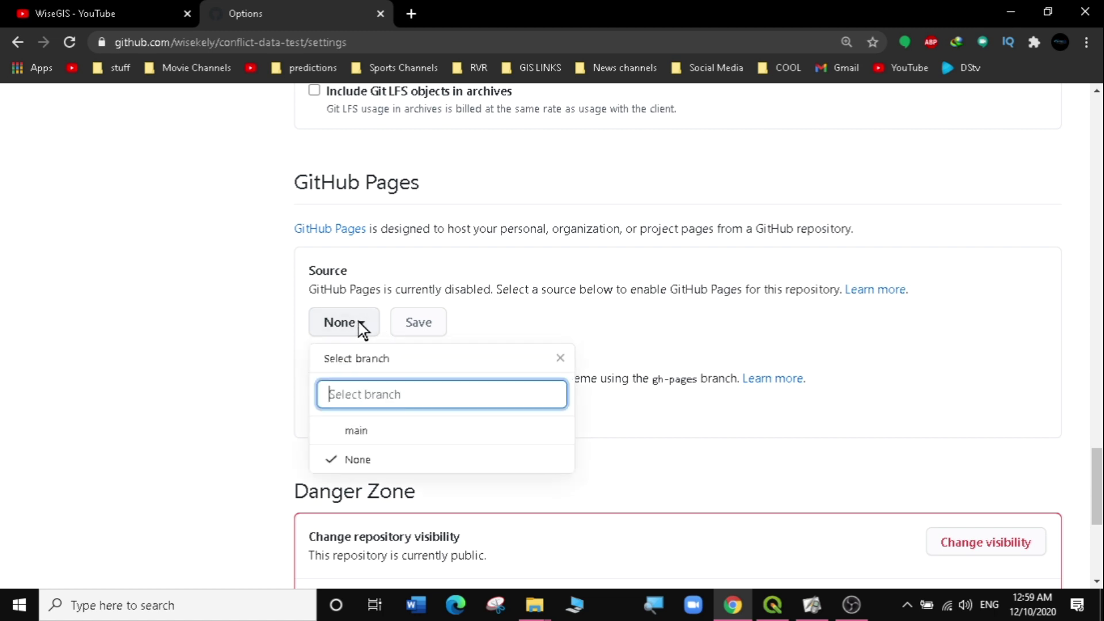
{"action": "left_click", "coordinate": [358, 434]}
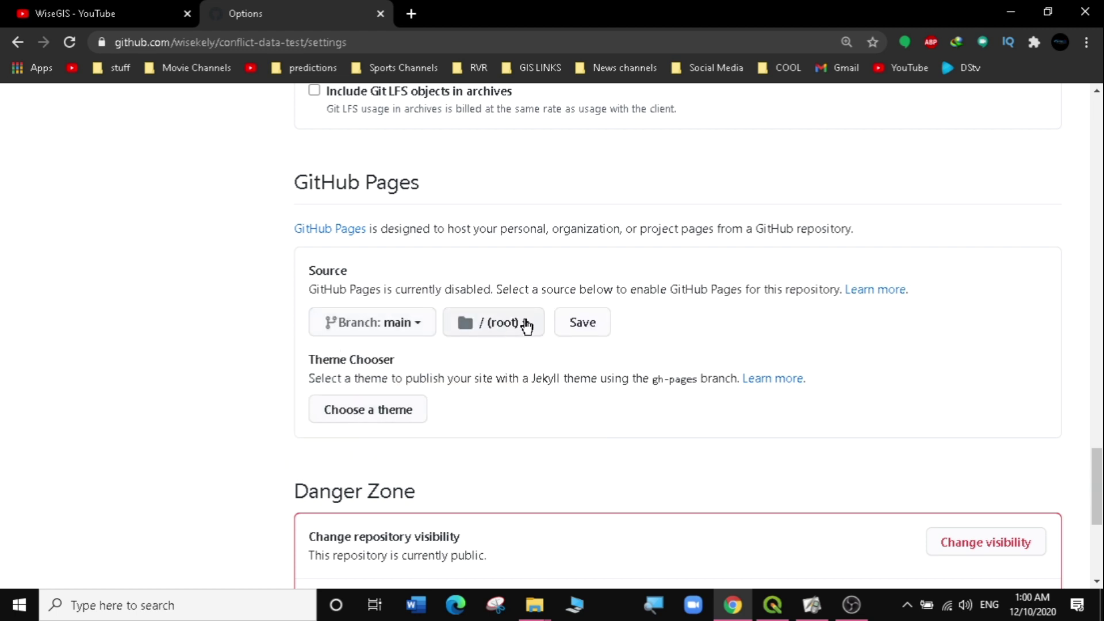
{"action": "left_click", "coordinate": [584, 325]}
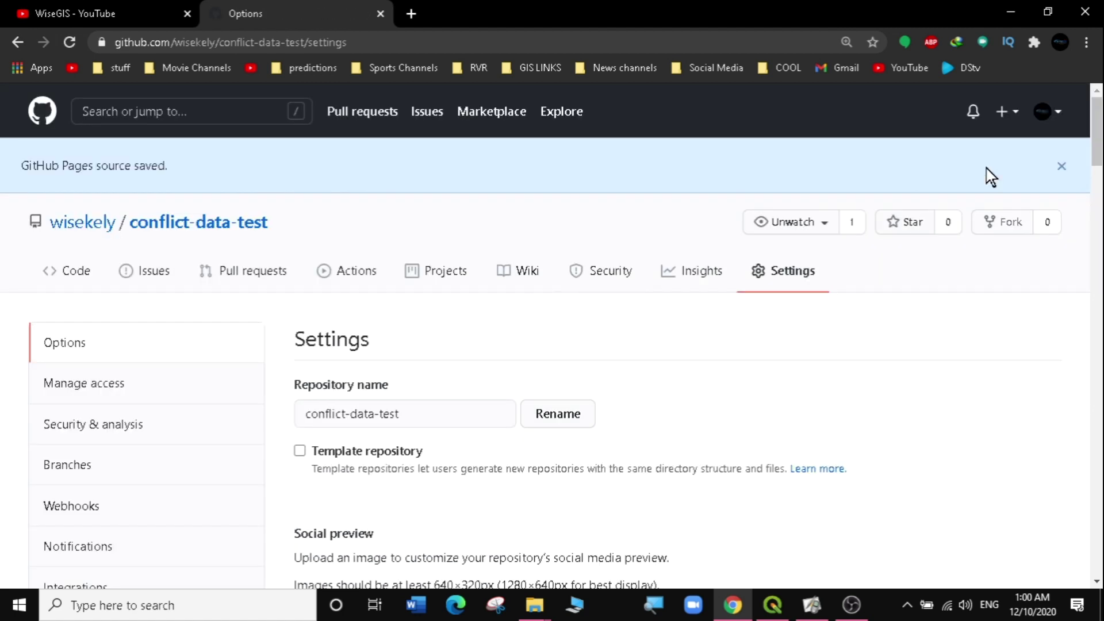
Open the conflict-data-test GitHub Pages site URL from the Pages section in a new tab.
{"action": "scroll", "coordinate": [960, 194], "scroll_direction": "down", "scroll_amount": 3}
{"action": "scroll", "coordinate": [552, 334], "scroll_direction": "down", "scroll_amount": 7}
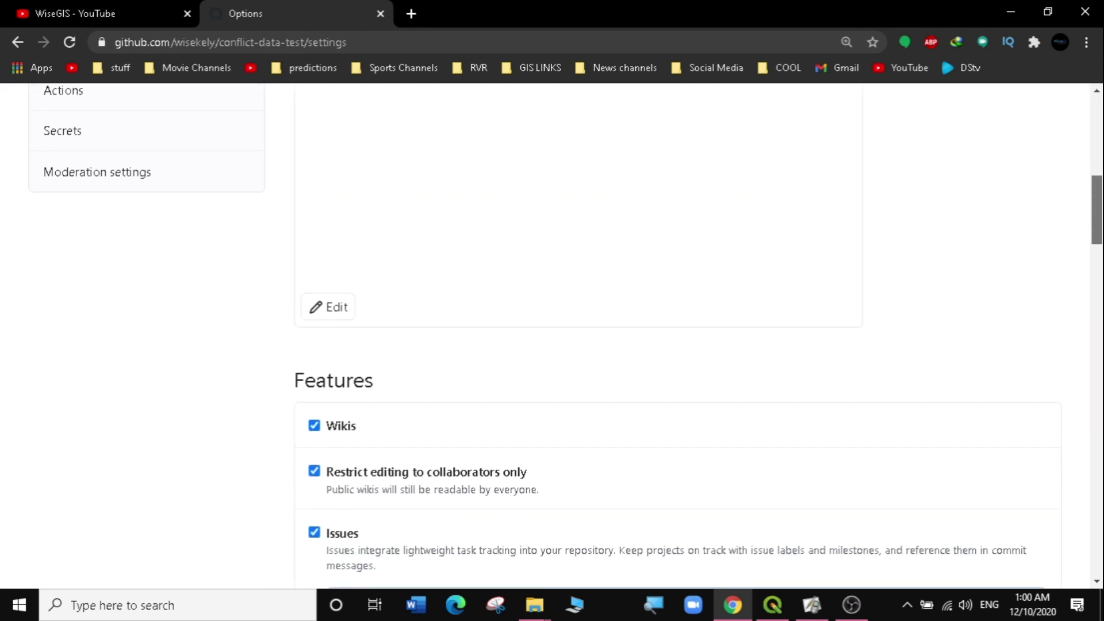
{"action": "scroll", "coordinate": [679, 339], "scroll_direction": "down", "scroll_amount": 12}
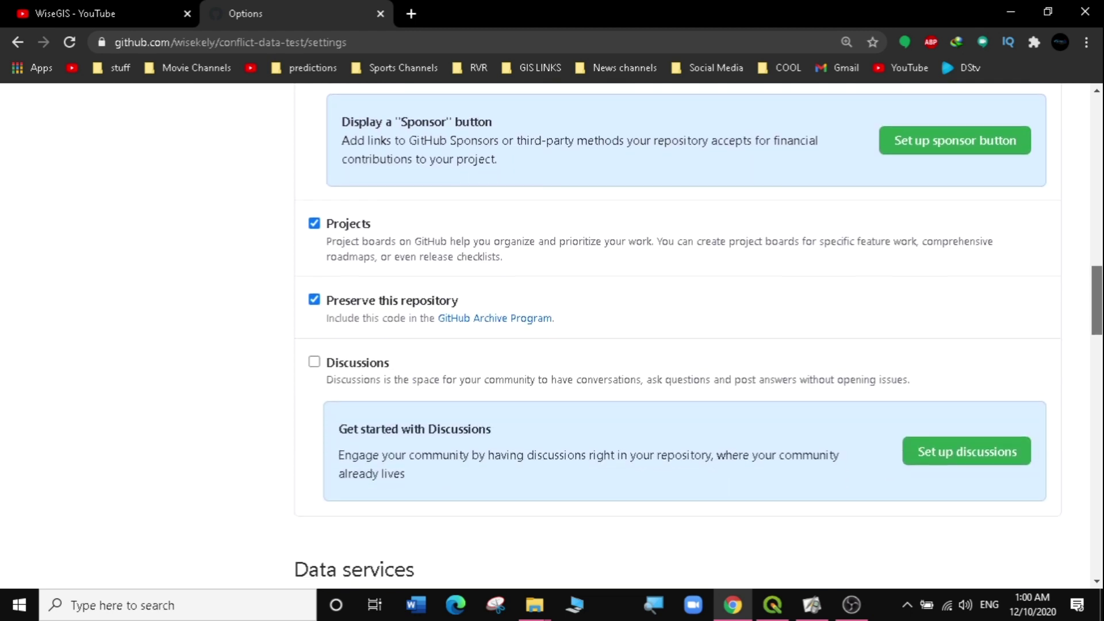
{"action": "scroll", "coordinate": [679, 339], "scroll_direction": "down", "scroll_amount": 16}
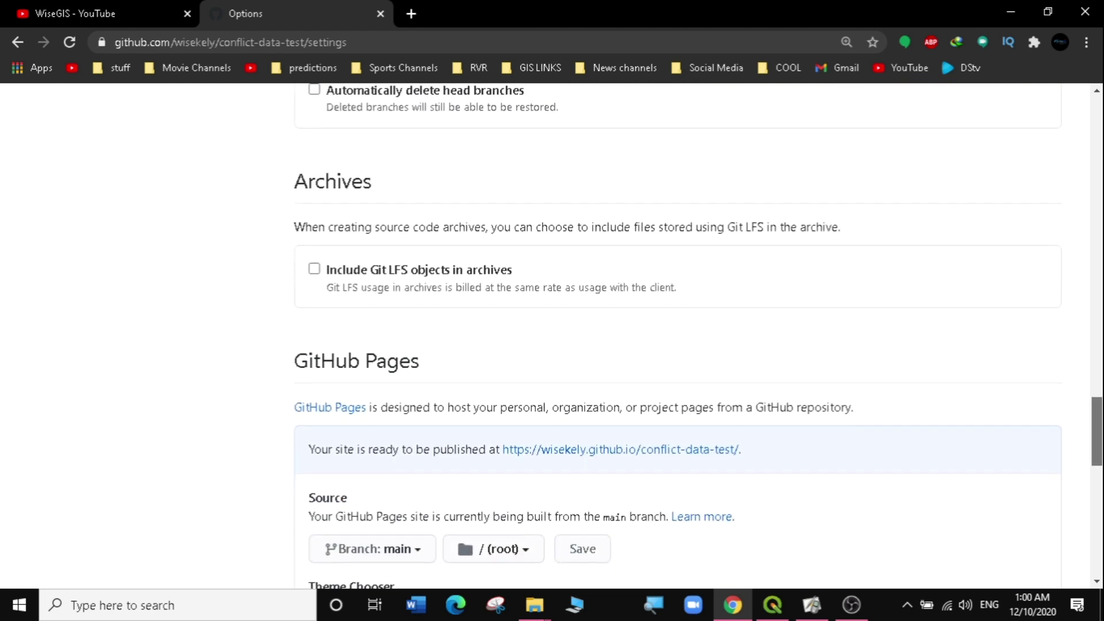
{"action": "scroll", "coordinate": [682, 295], "scroll_direction": "down", "scroll_amount": 4}
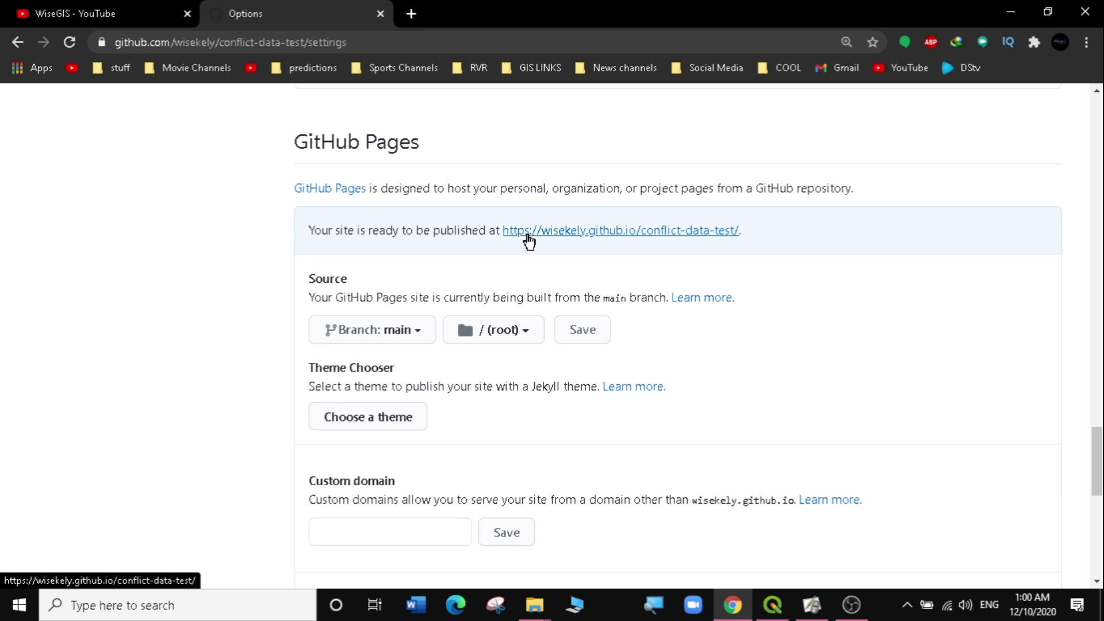
{"action": "right_click", "coordinate": [667, 235]}
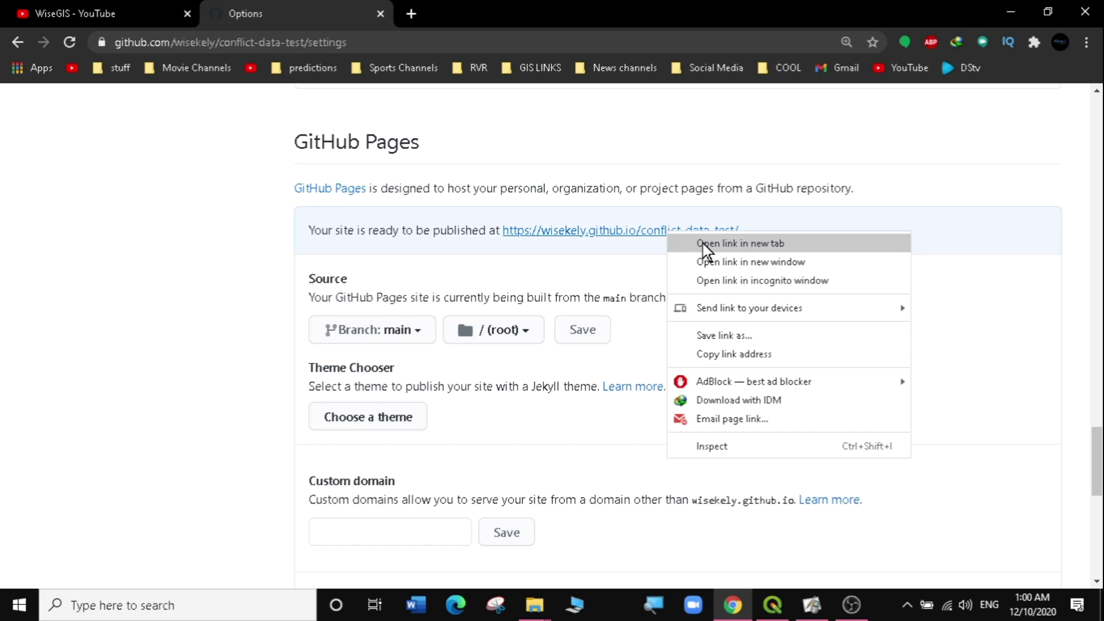
{"action": "left_click", "coordinate": [754, 244]}
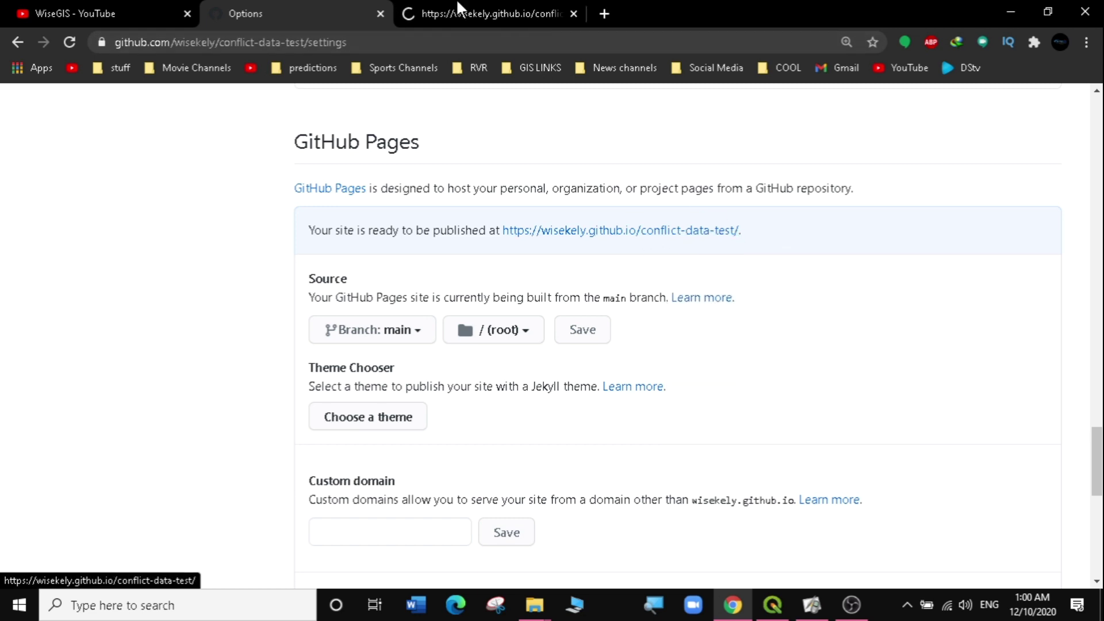
{"action": "left_click", "coordinate": [482, 13]}
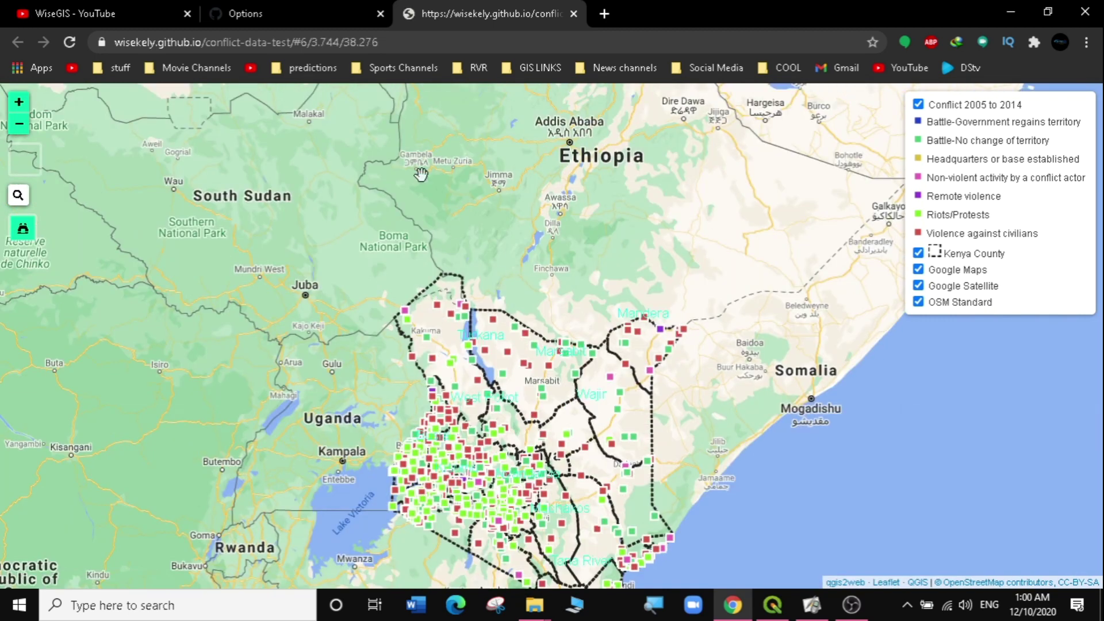
{"action": "left_click", "coordinate": [286, 5]}
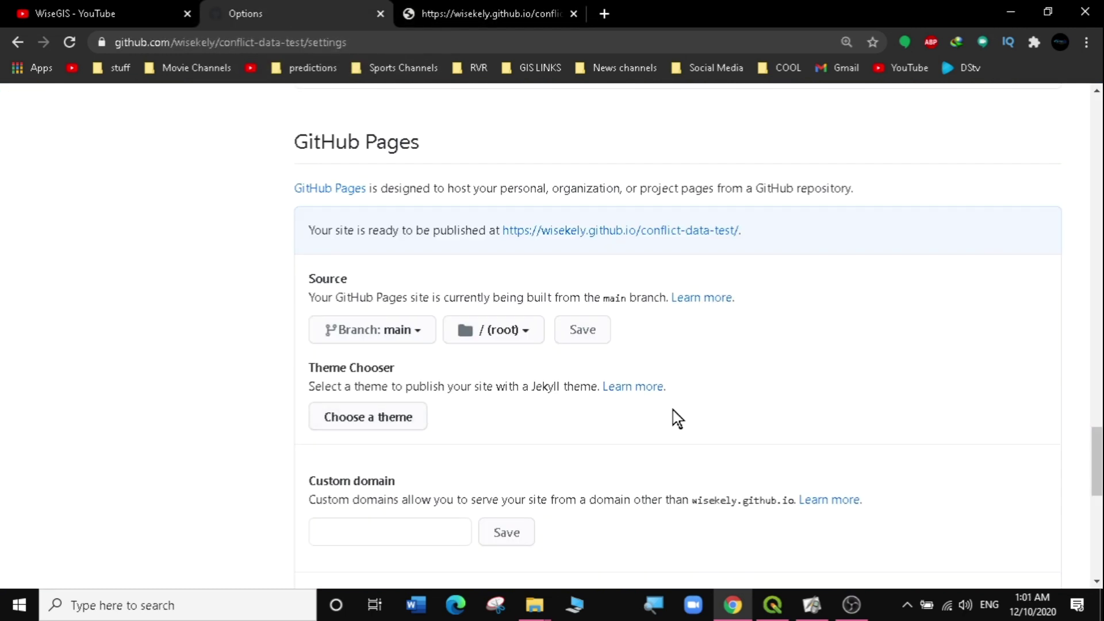
Copy the GitHub Pages site link, then open README.md from the conflict-data-test file list.
{"action": "right_click", "coordinate": [633, 234]}
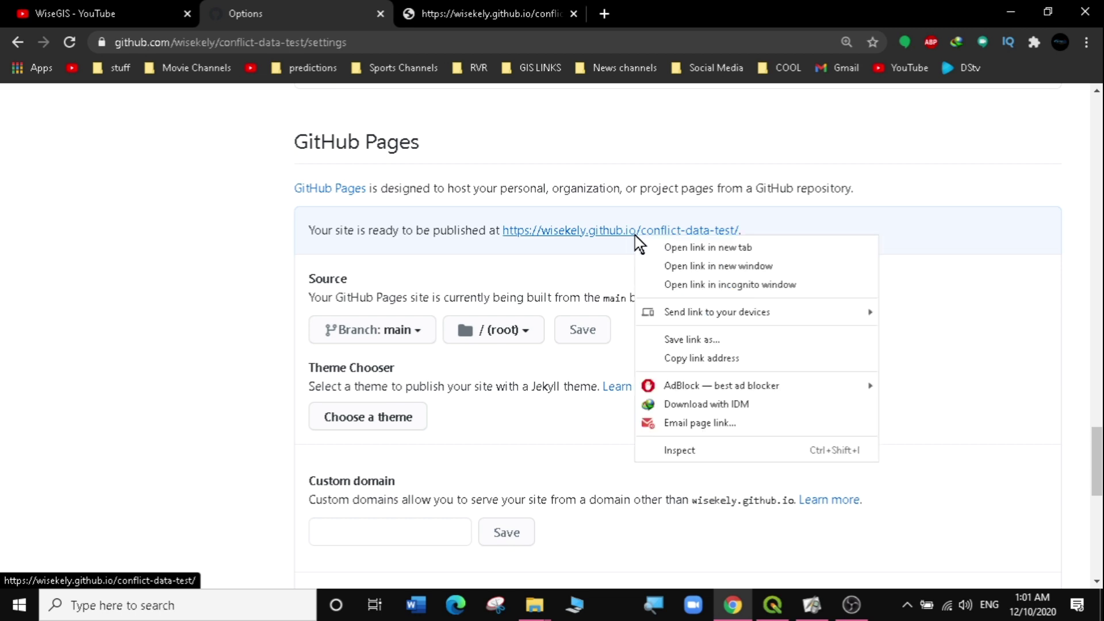
{"action": "left_click", "coordinate": [698, 358]}
{"action": "scroll", "coordinate": [460, 328], "scroll_direction": "up", "scroll_amount": 20}
{"action": "scroll", "coordinate": [431, 322], "scroll_direction": "up", "scroll_amount": 5}
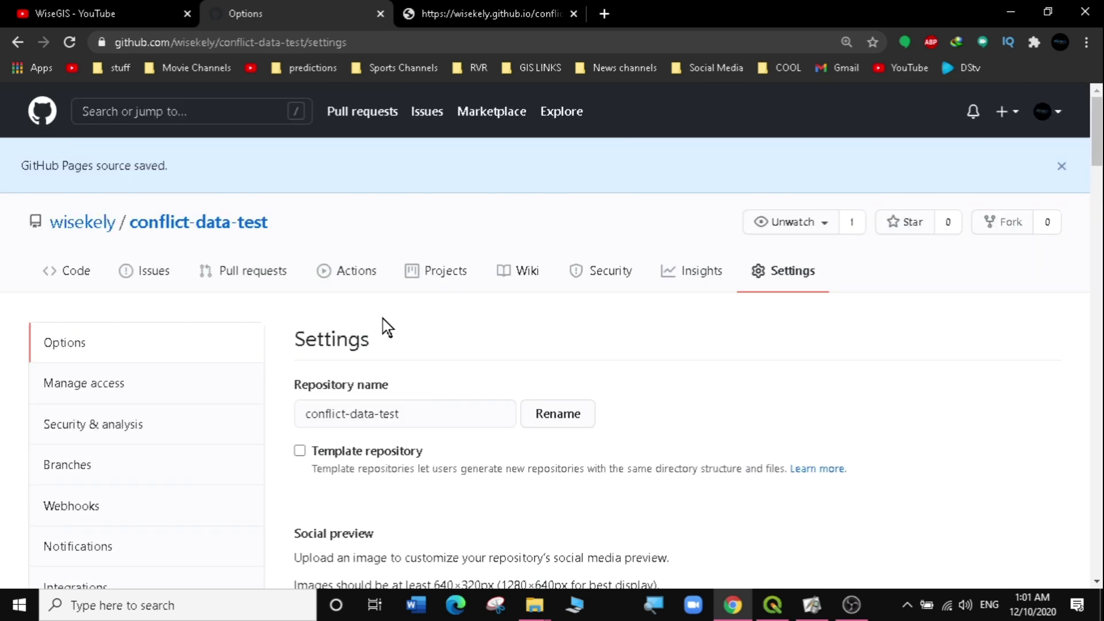
{"action": "left_click", "coordinate": [184, 230]}
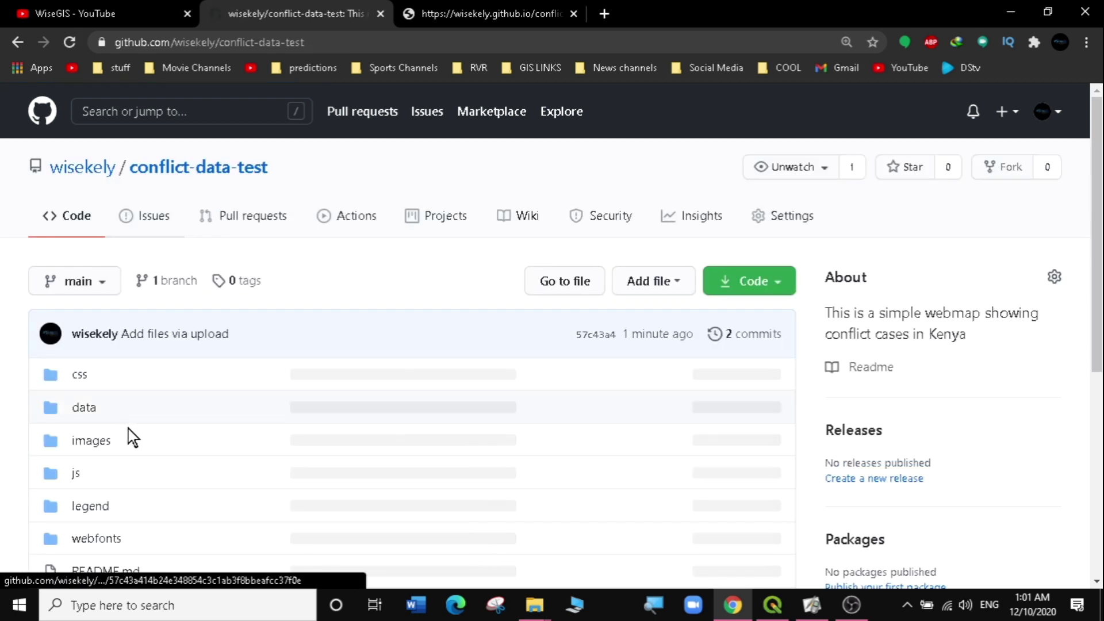
{"action": "scroll", "coordinate": [945, 322], "scroll_direction": "down", "scroll_amount": 5}
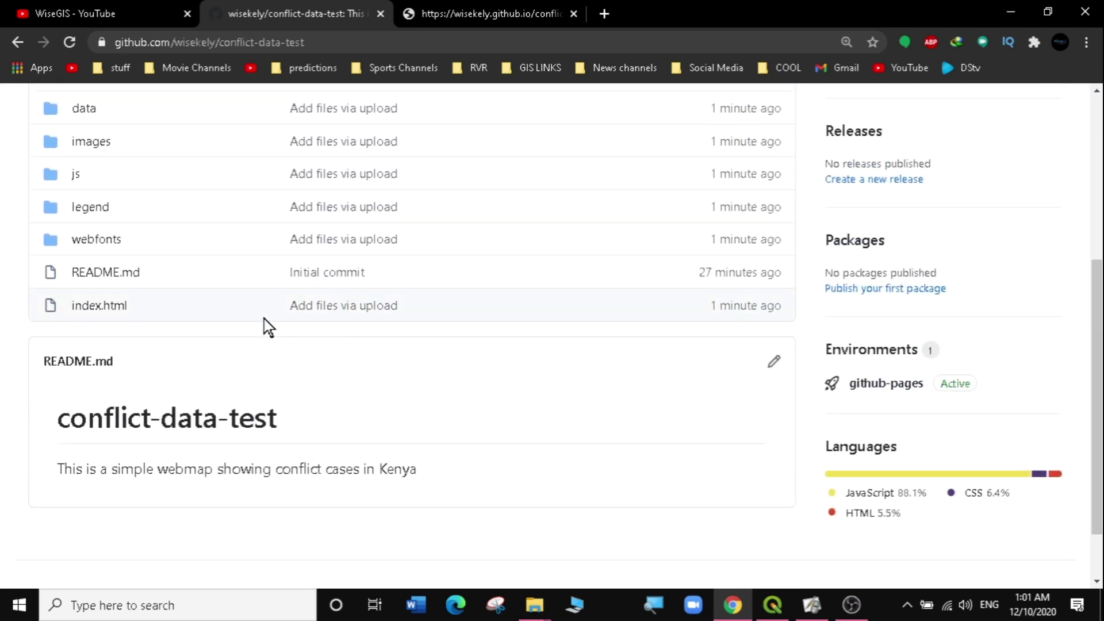
{"action": "left_click", "coordinate": [103, 278]}
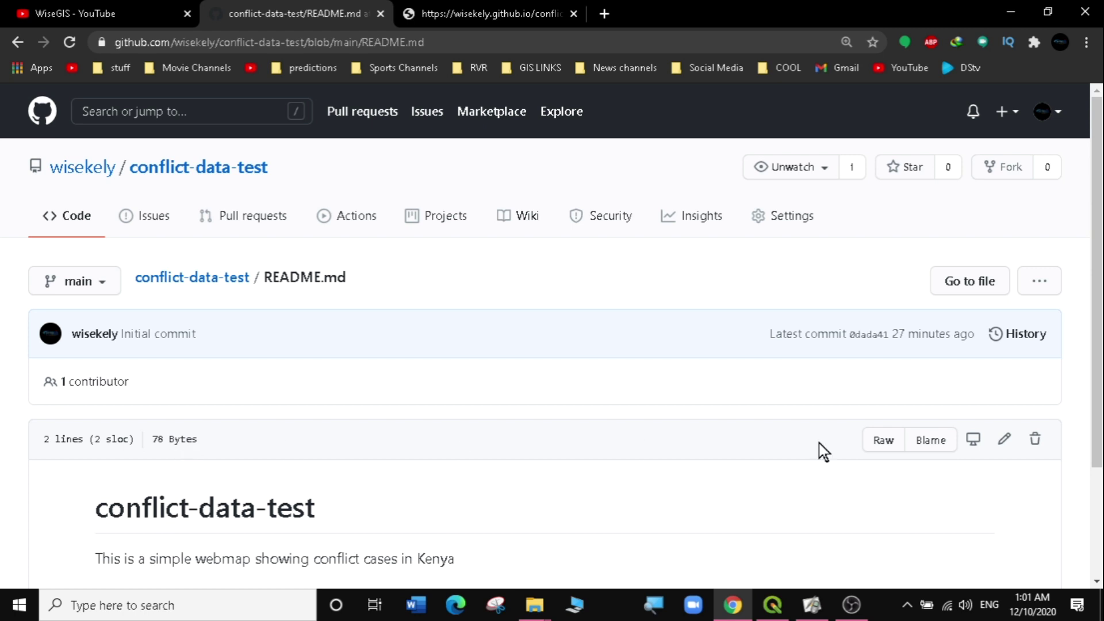
{"action": "left_click", "coordinate": [1004, 439]}
{"action": "scroll", "coordinate": [1005, 328], "scroll_direction": "down", "scroll_amount": 3}
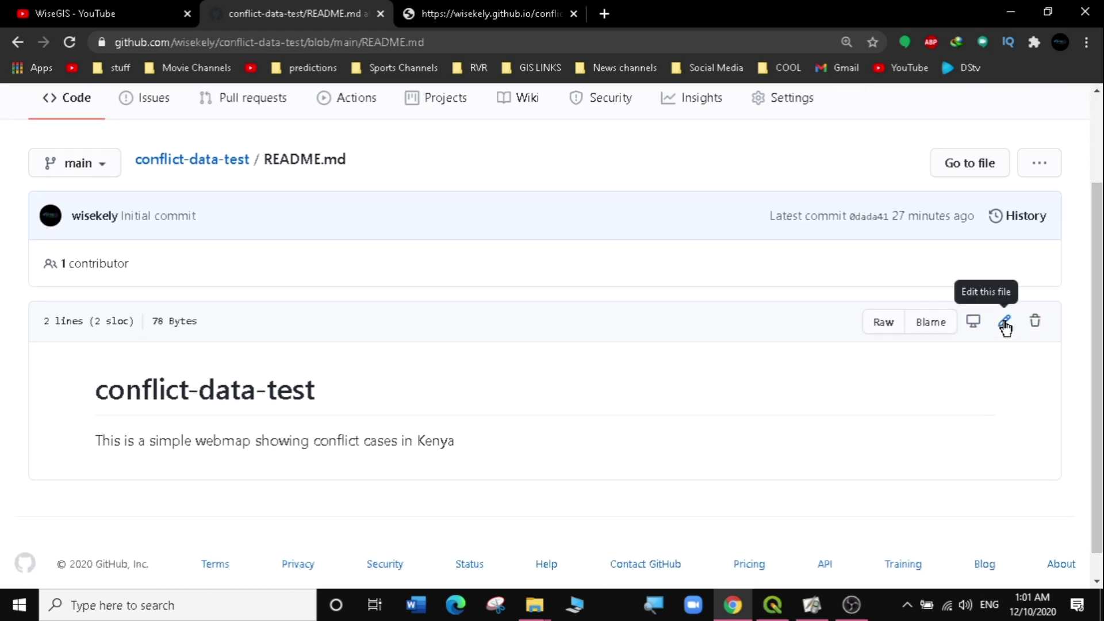
Edit README.md and paste the published site address on line 3.
{"action": "left_click", "coordinate": [1004, 323]}
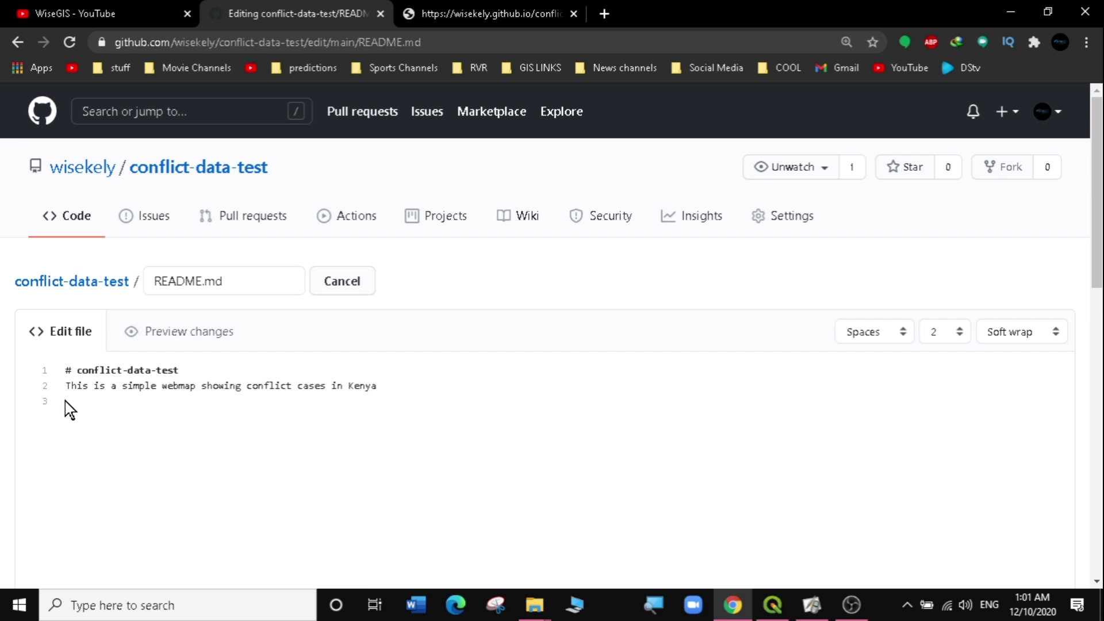
{"action": "right_click", "coordinate": [92, 396]}
{"action": "left_click", "coordinate": [121, 214]}
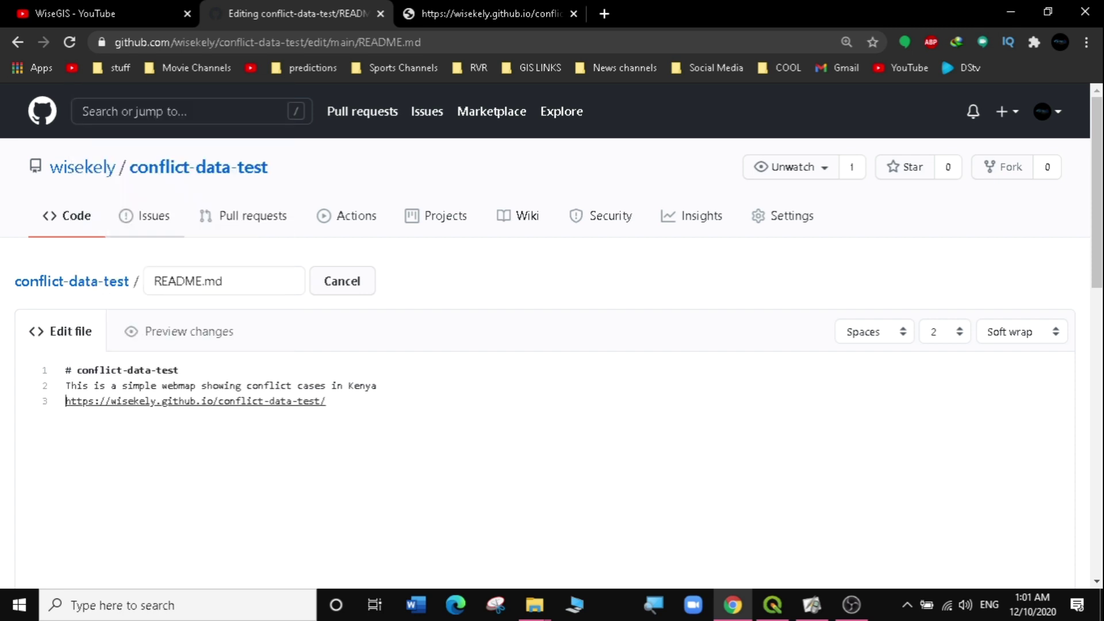
Commit the README.md change directly to the main branch.
{"action": "scroll", "coordinate": [460, 464], "scroll_direction": "down", "scroll_amount": 6}
{"action": "scroll", "coordinate": [459, 464], "scroll_direction": "up", "scroll_amount": 2}
{"action": "scroll", "coordinate": [552, 333], "scroll_direction": "up", "scroll_amount": 4}
{"action": "scroll", "coordinate": [552, 333], "scroll_direction": "down", "scroll_amount": 10}
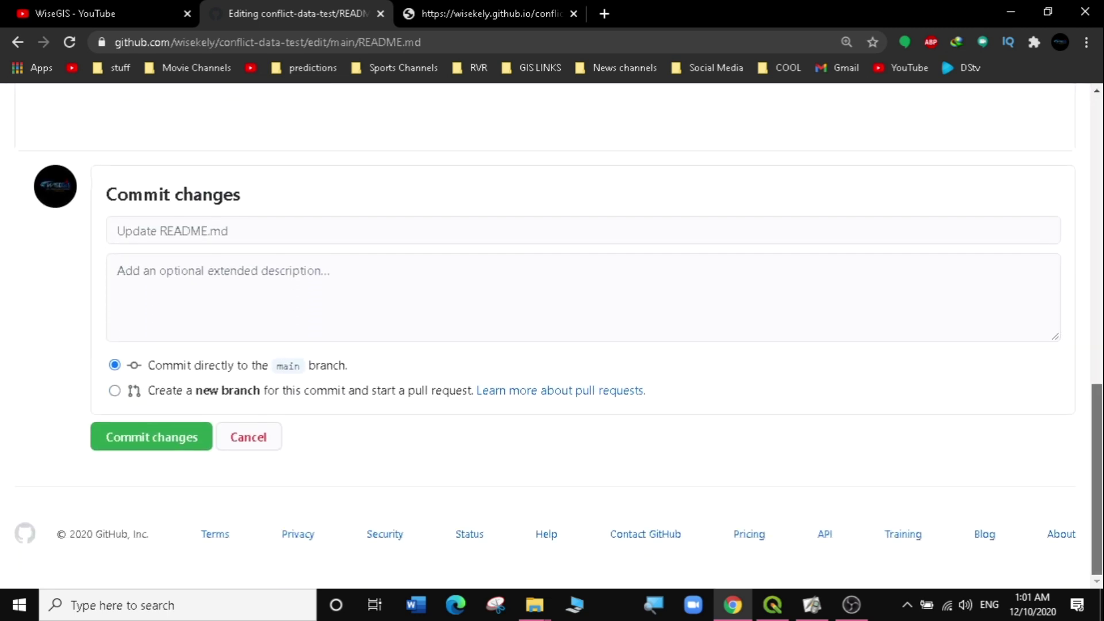
{"action": "left_click", "coordinate": [141, 439]}
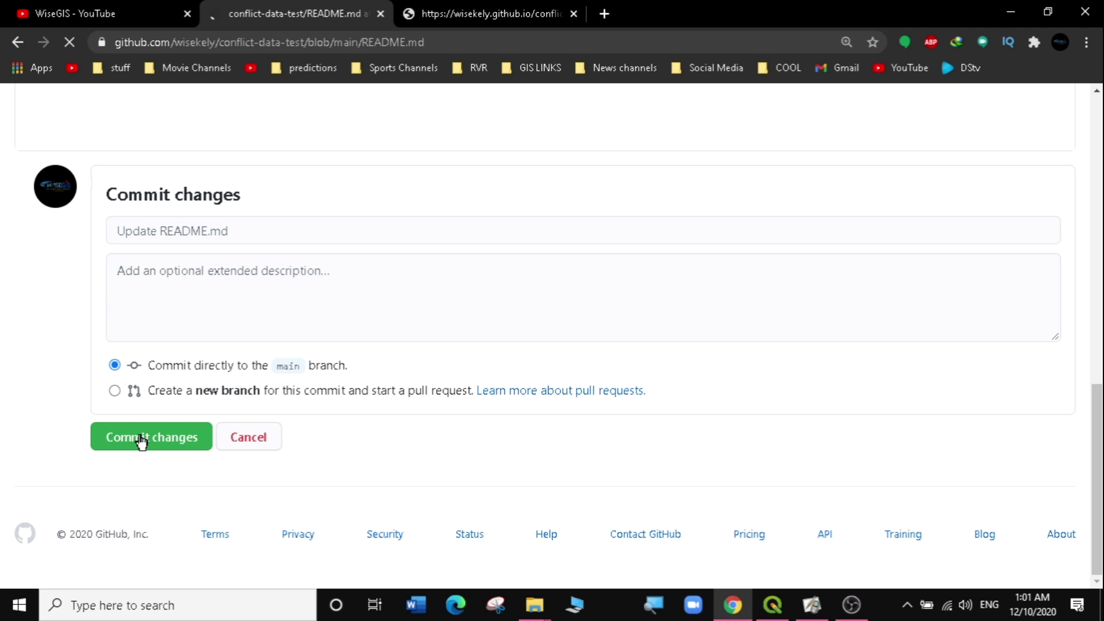
{"action": "left_click_drag", "start_coordinate": [1096, 291], "coordinate": [1097, 398]}
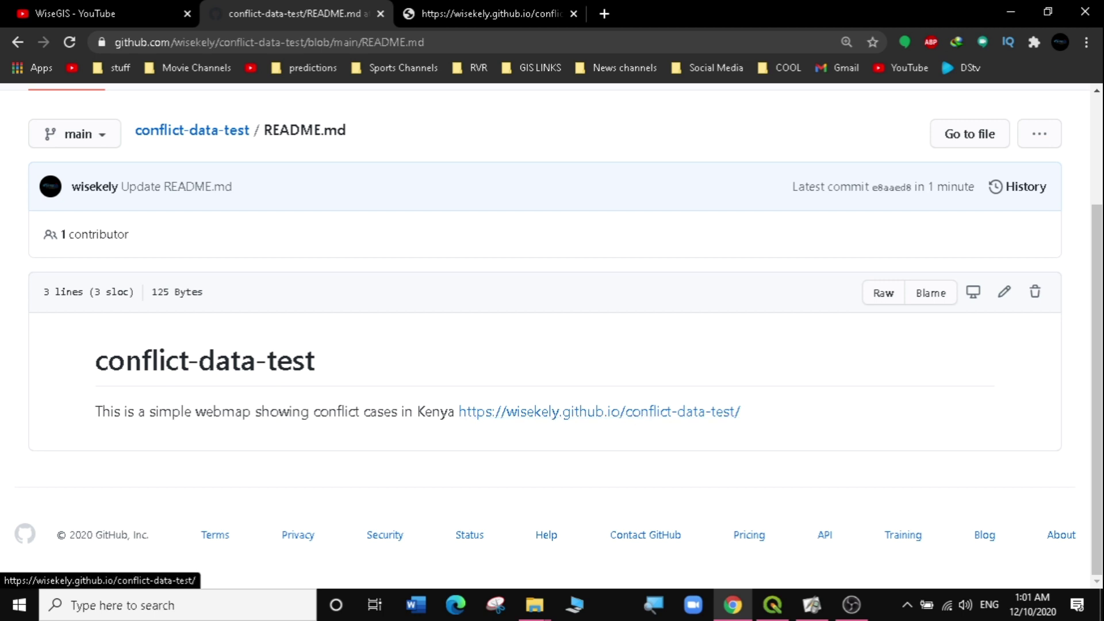
Open the README's web map link in a new tab and switch to the live map.
{"action": "right_click", "coordinate": [570, 417]}
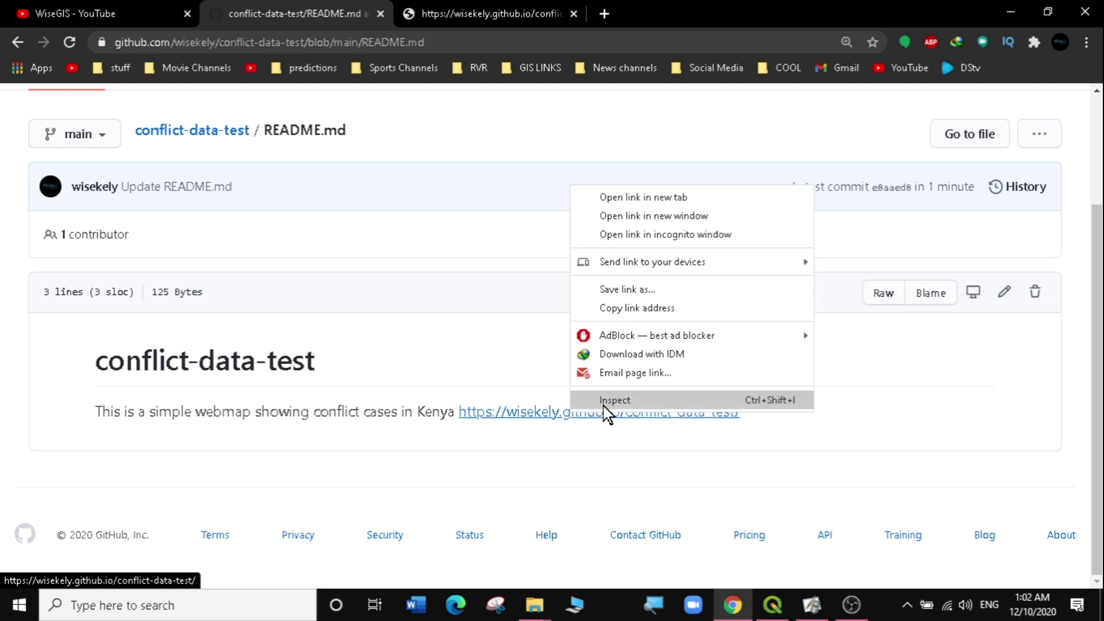
{"action": "left_click", "coordinate": [646, 197]}
{"action": "left_click", "coordinate": [621, 14]}
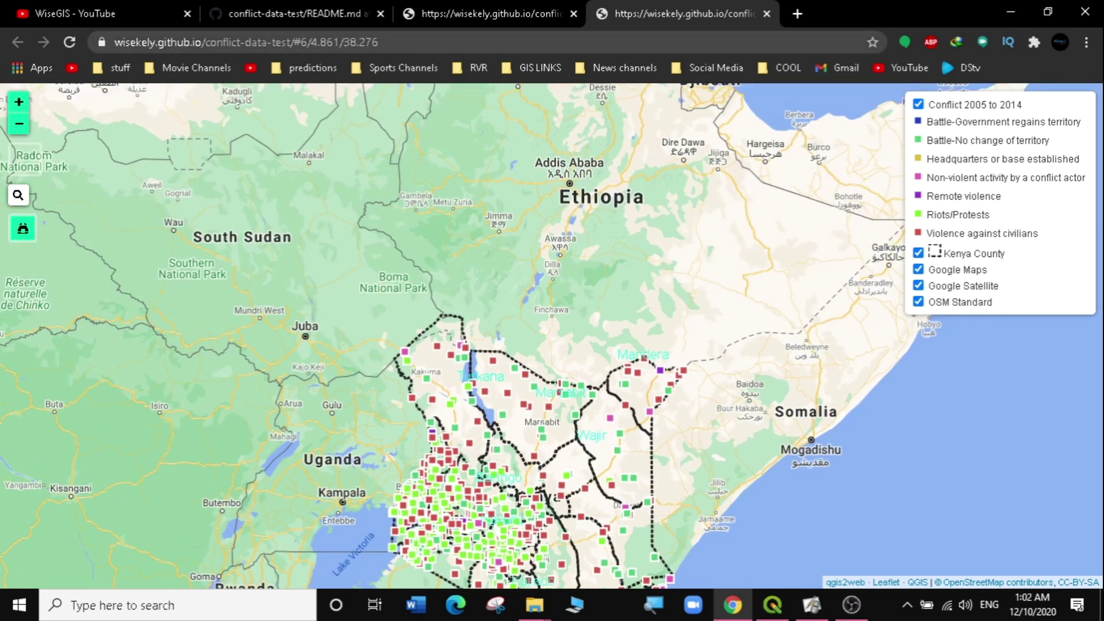
{"action": "left_click", "coordinate": [138, 42]}
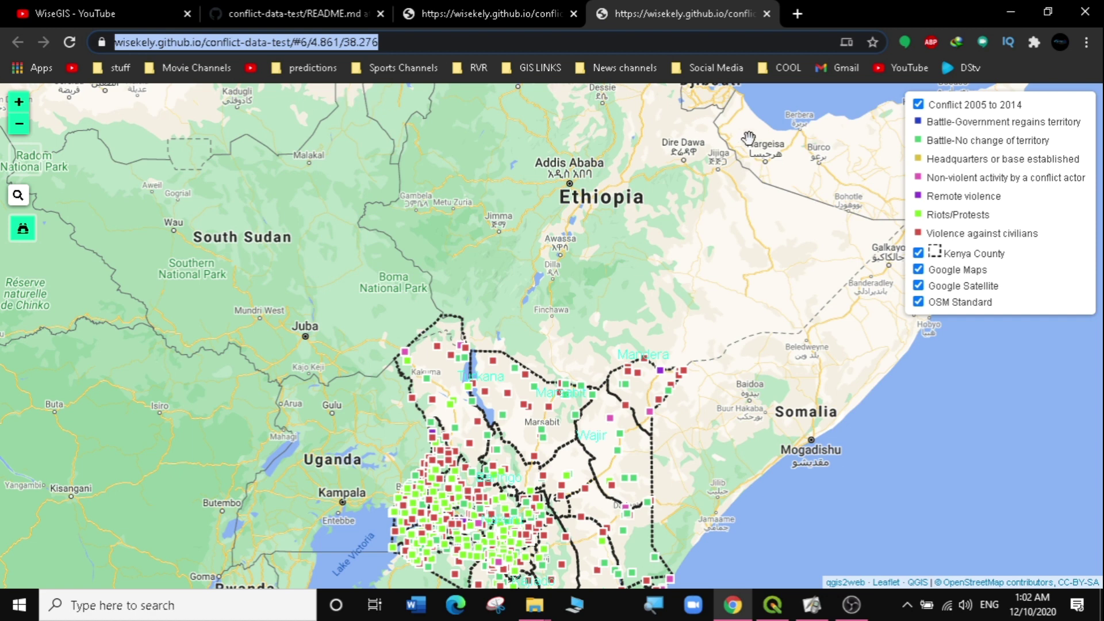
{"action": "left_click", "coordinate": [482, 9]}
{"action": "left_click", "coordinate": [703, 8]}
Show the map over Google Satellite, inspect event popups near Marsabit, then turn satellite off.
{"action": "left_click", "coordinate": [918, 269]}
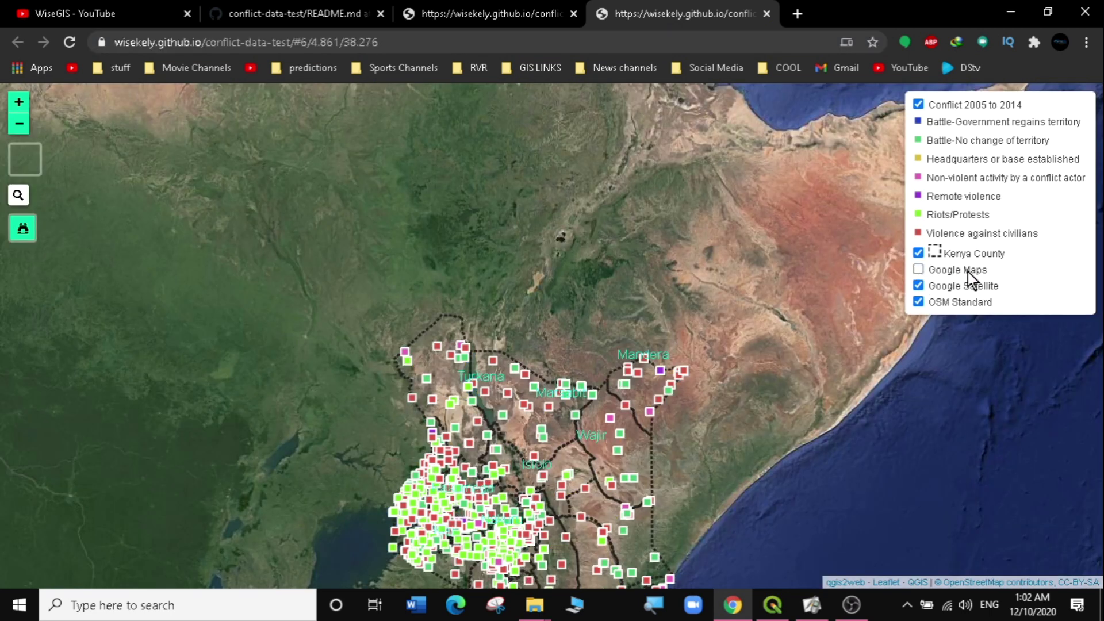
{"action": "left_click_drag", "start_coordinate": [644, 409], "coordinate": [661, 233]}
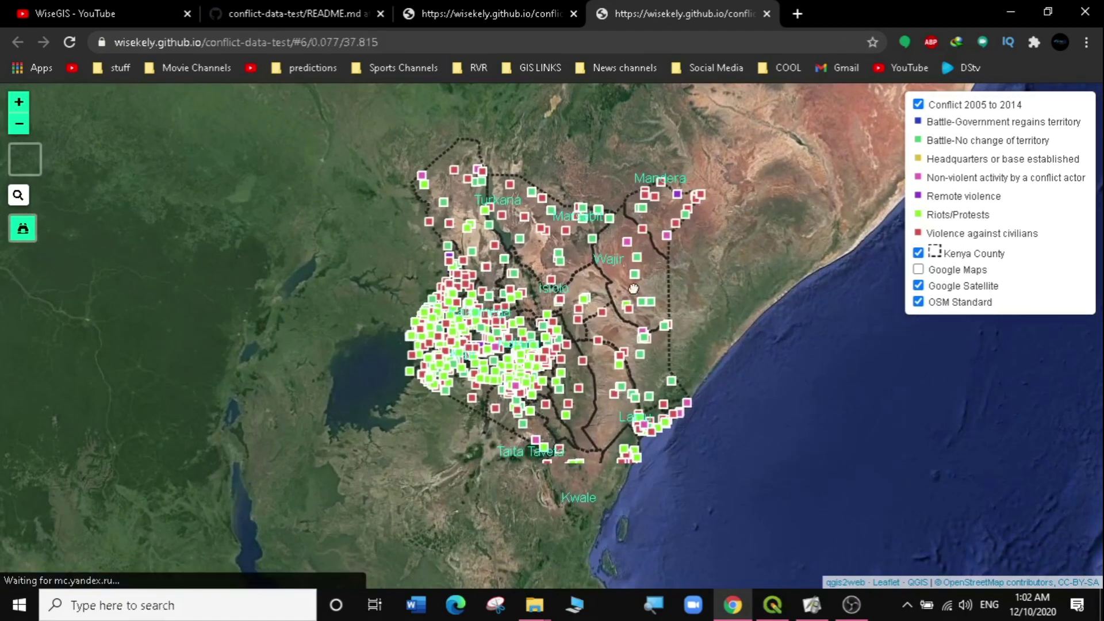
{"action": "left_click", "coordinate": [566, 232]}
{"action": "left_click", "coordinate": [630, 329]}
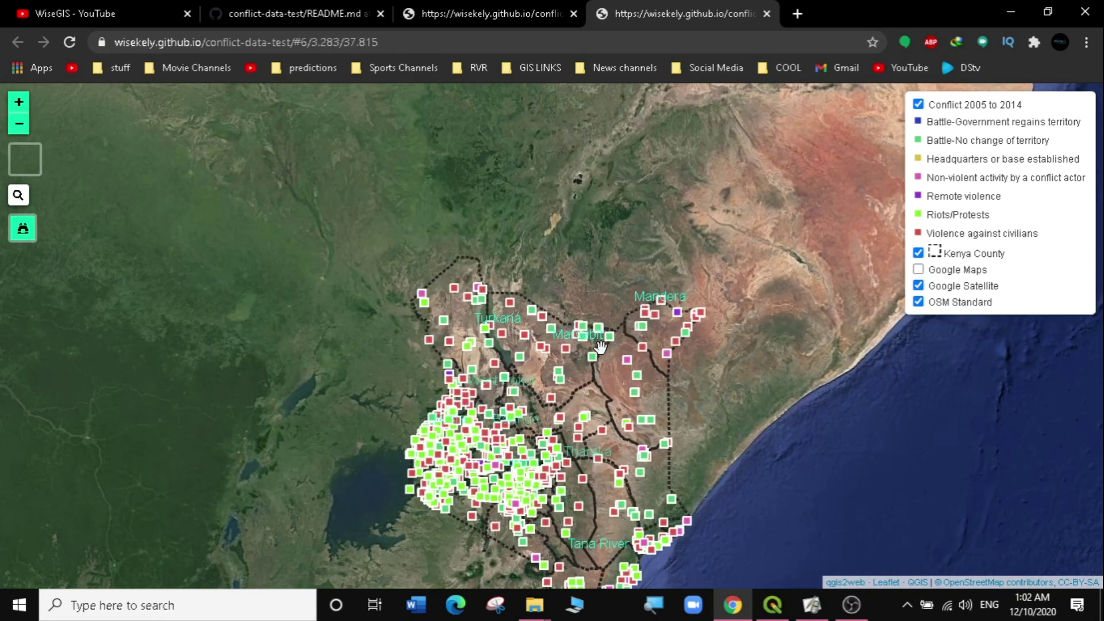
{"action": "left_click", "coordinate": [504, 378]}
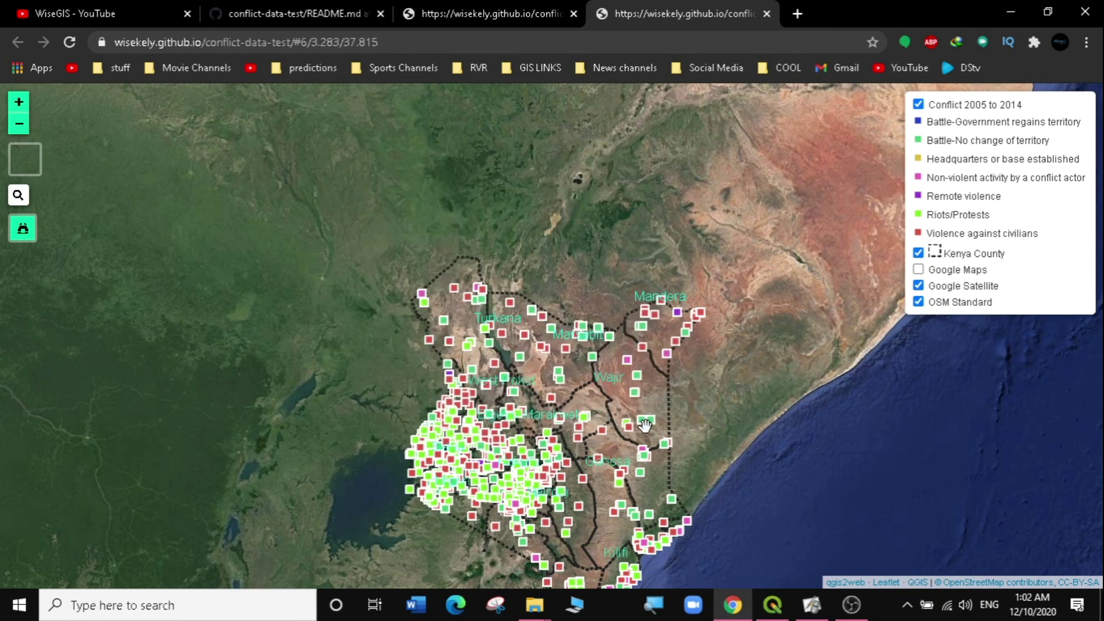
{"action": "left_click", "coordinate": [667, 360]}
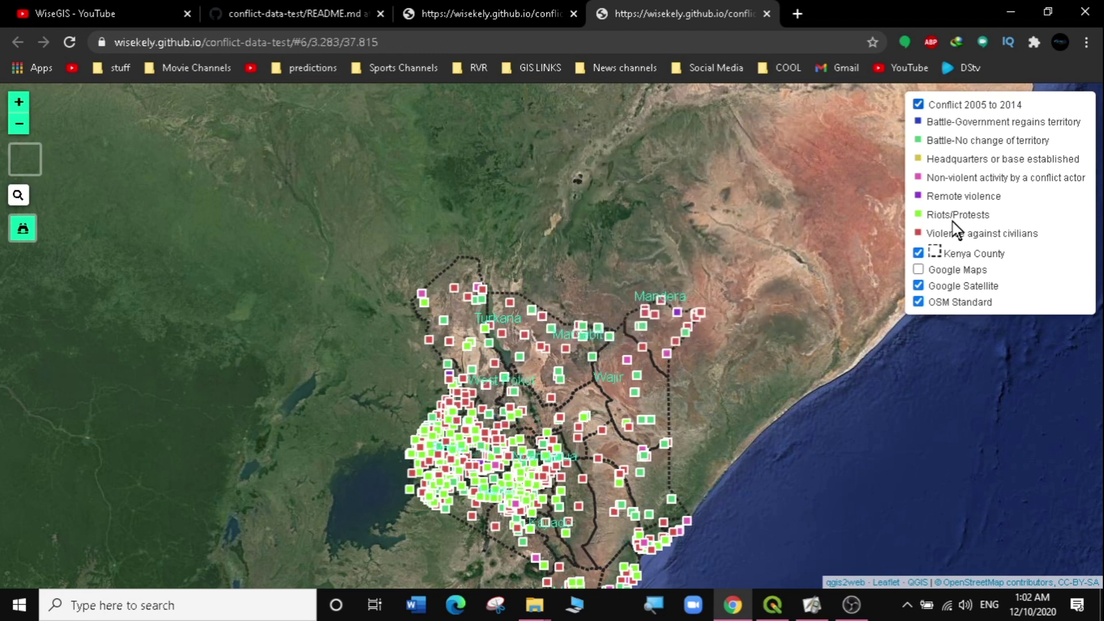
{"action": "left_click", "coordinate": [918, 286]}
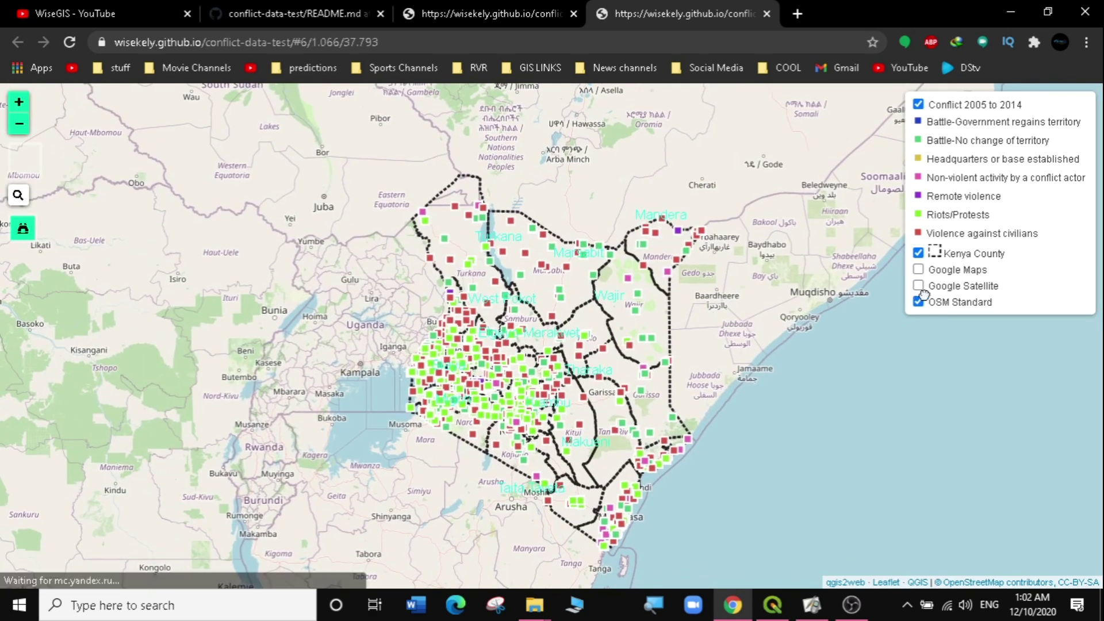
Browse the OSM map, view a Violence against civilians event, then open a blank tab.
{"action": "key", "text": "Up"}
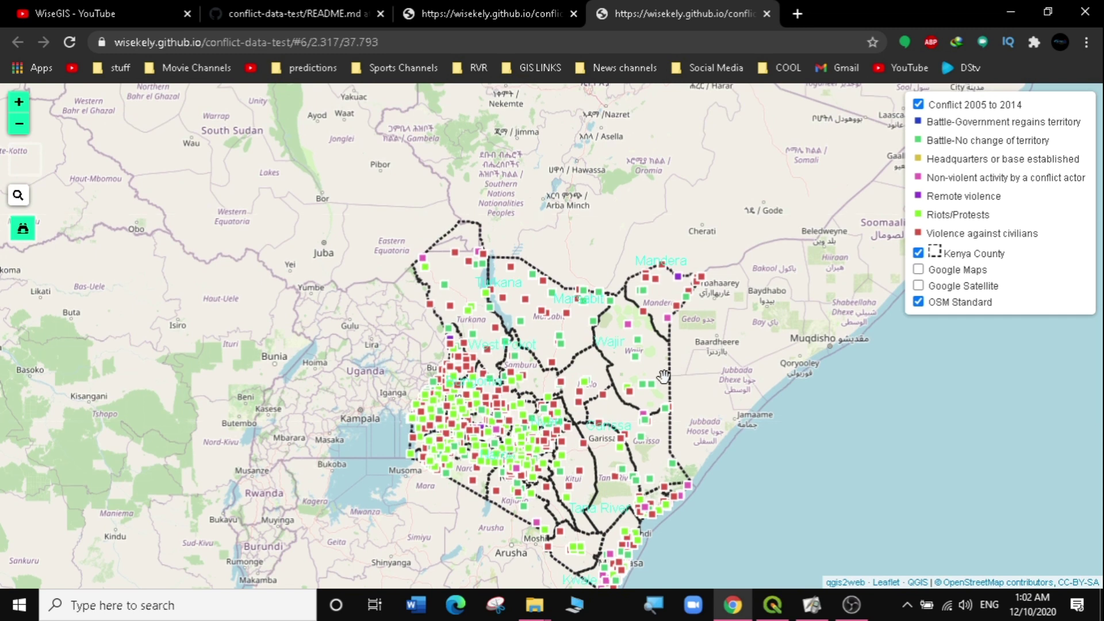
{"action": "left_click", "coordinate": [19, 197]}
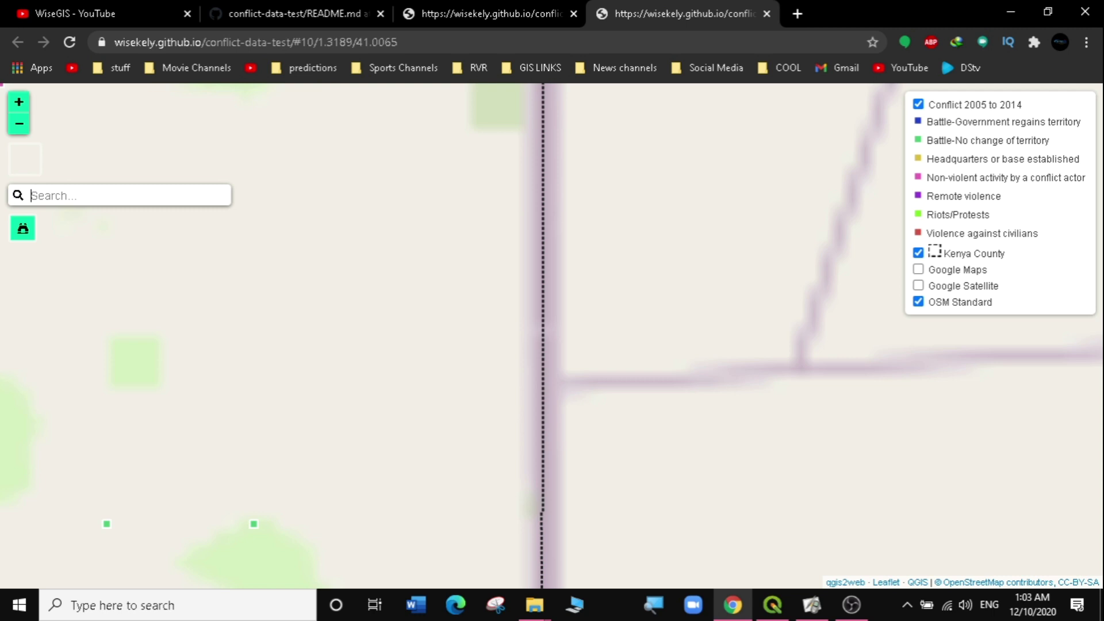
{"action": "scroll", "coordinate": [444, 177], "scroll_direction": "down", "scroll_amount": 4}
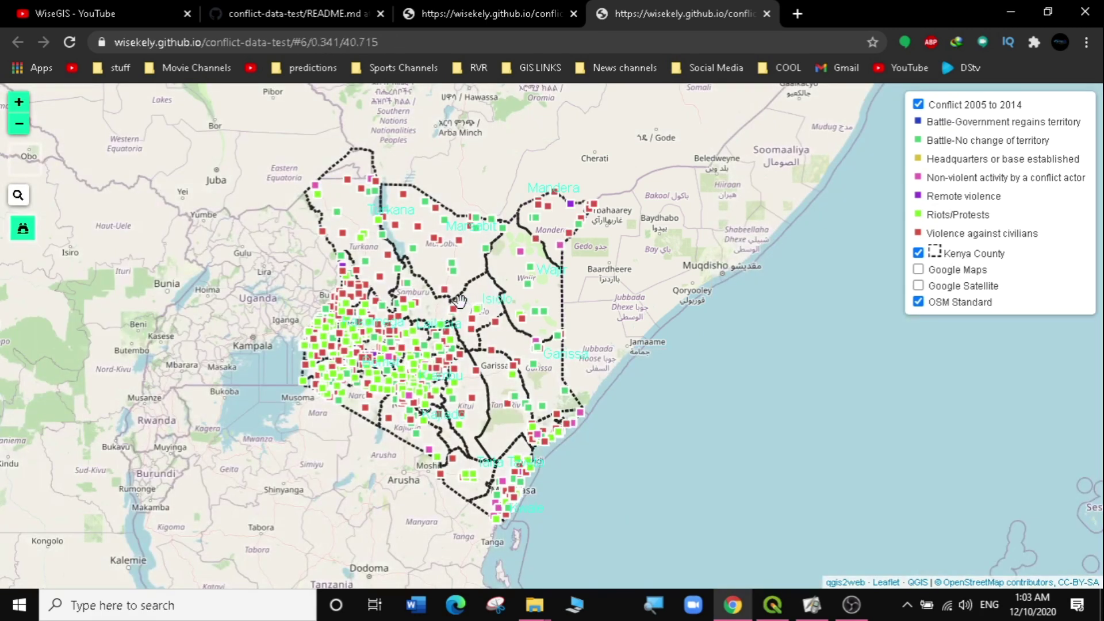
{"action": "left_click", "coordinate": [413, 303]}
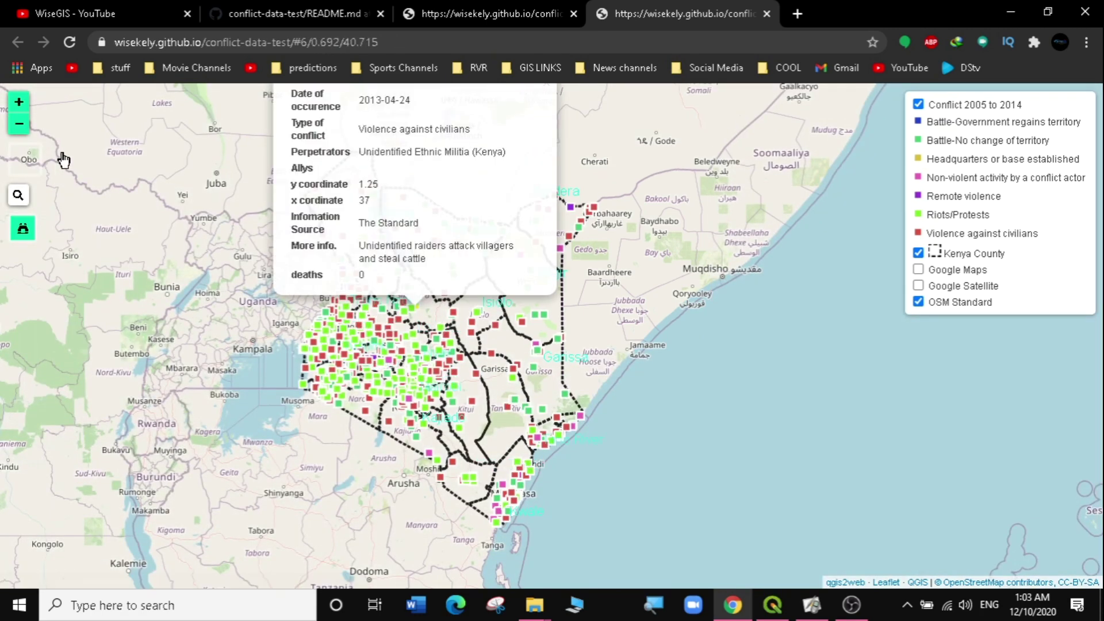
{"action": "left_click_drag", "start_coordinate": [64, 161], "coordinate": [64, 231]}
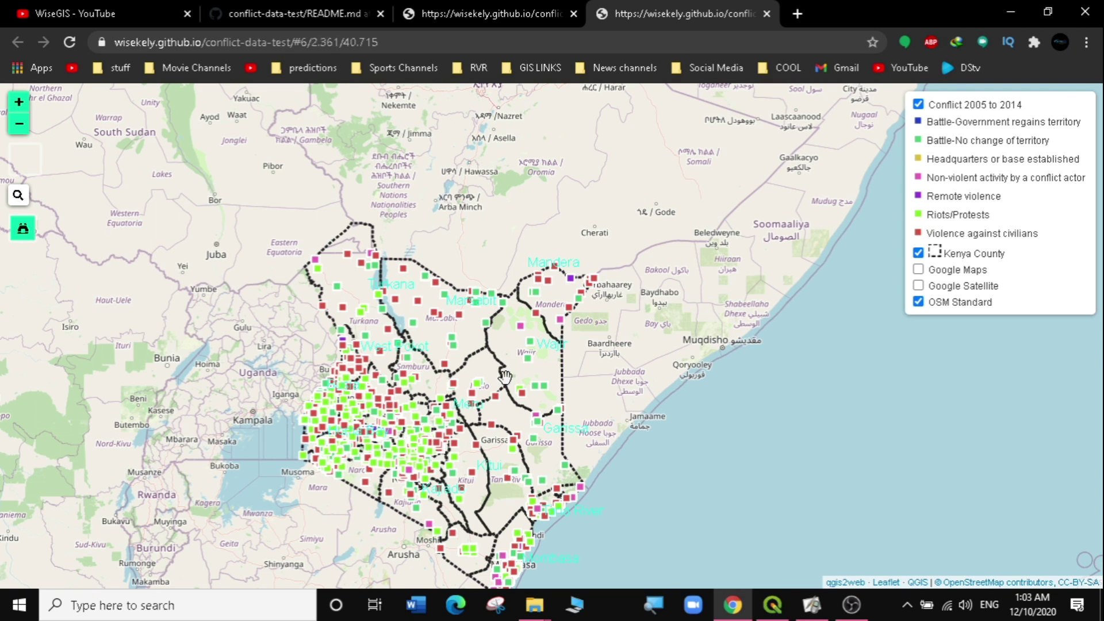
{"action": "left_click", "coordinate": [797, 13]}
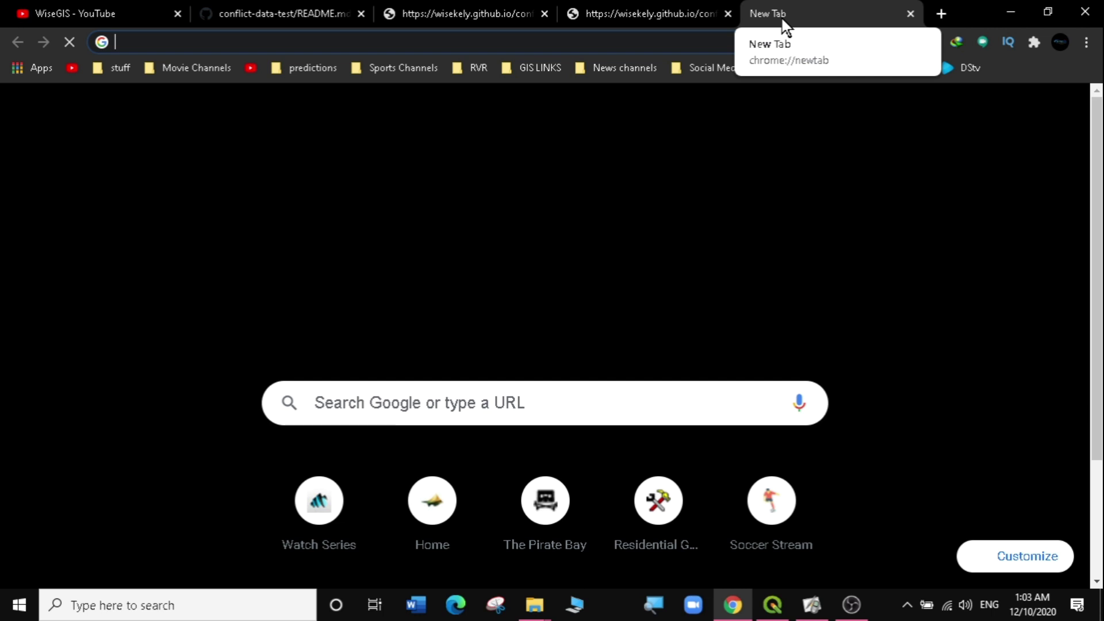
Search Google for 'infinity free', then minimize Chrome to bring QGIS forward.
{"action": "type", "text": "infinity"}
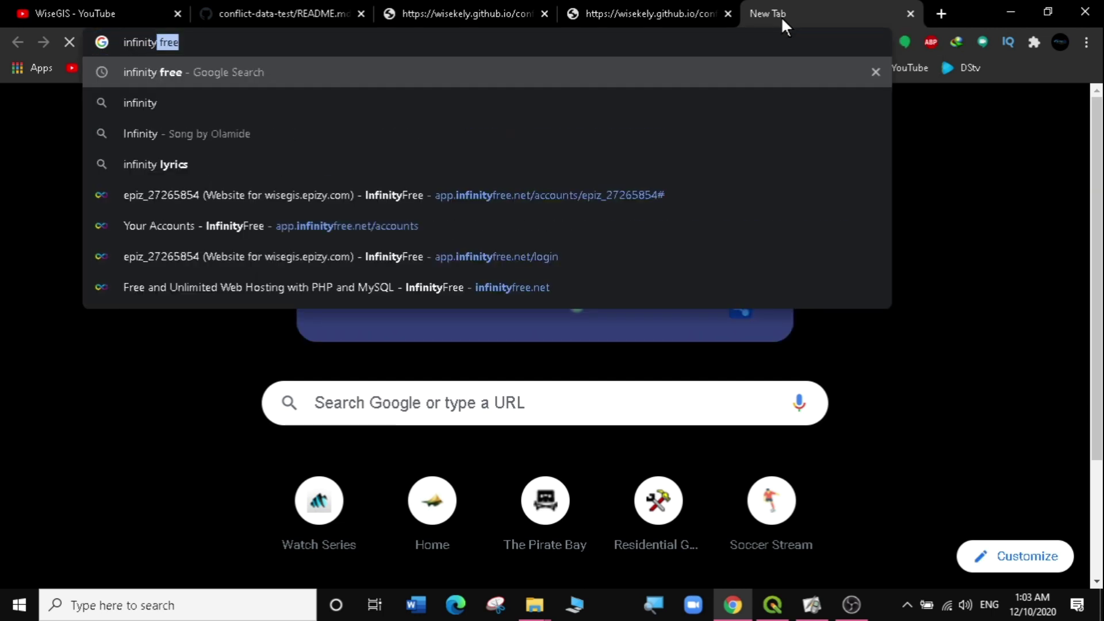
{"action": "type", "text": " free"}
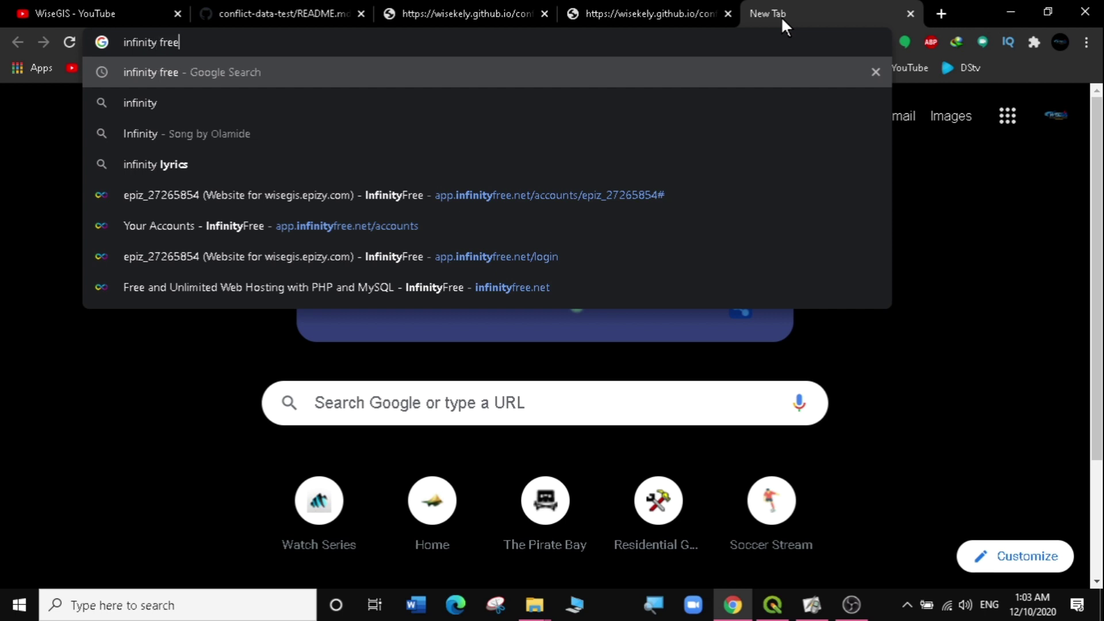
{"action": "key", "text": "Return"}
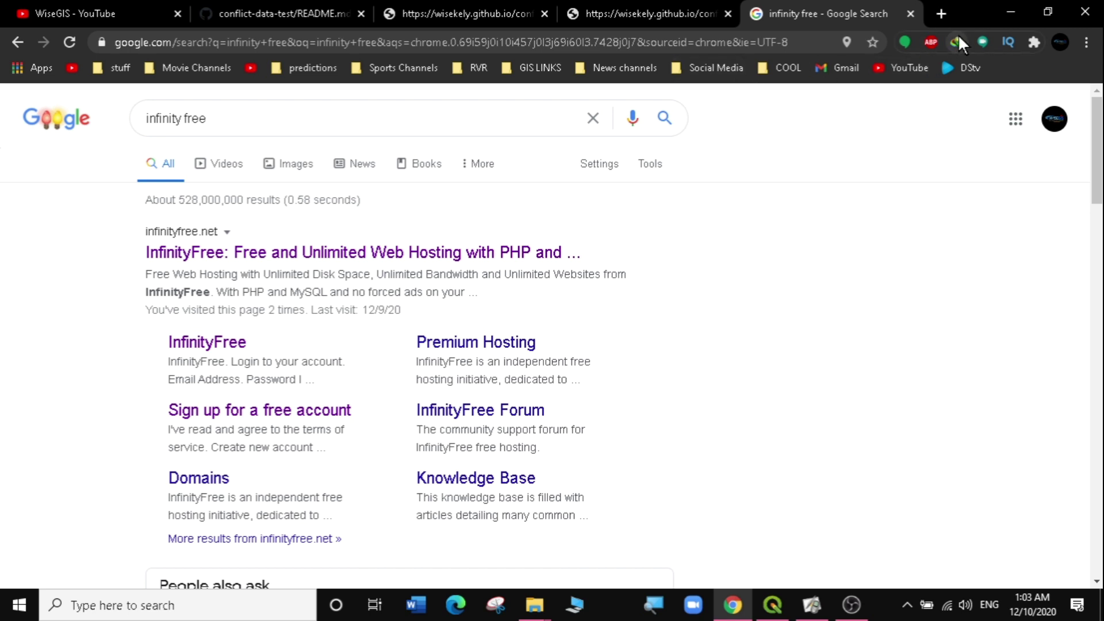
{"action": "left_click", "coordinate": [1009, 8]}
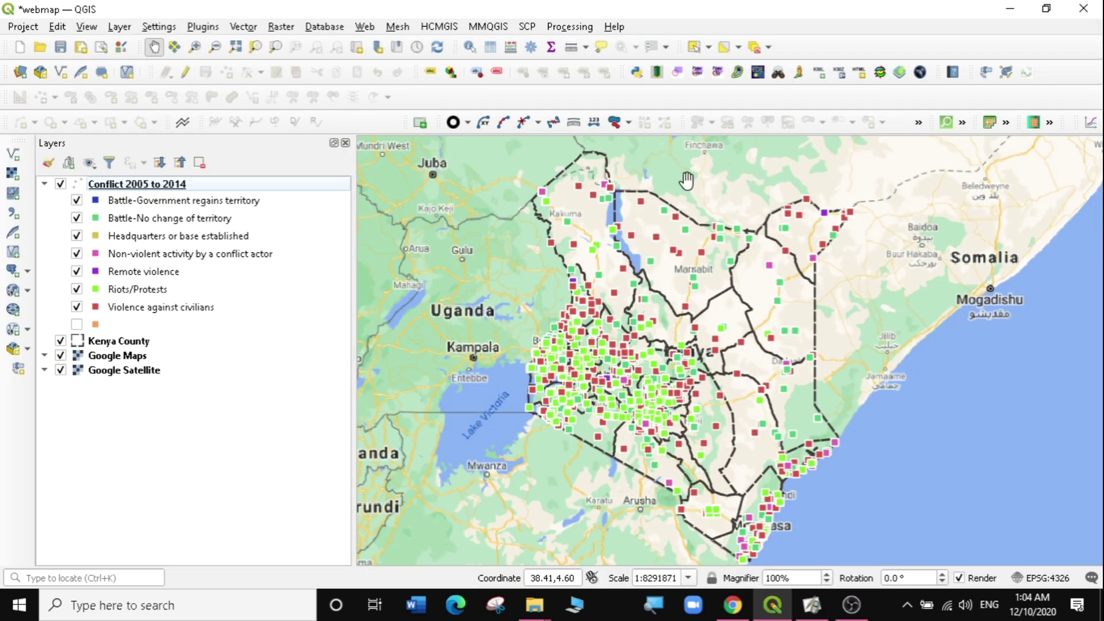
Restore Chrome and recentre the published Kenya conflict map on Kenya.
{"action": "left_click", "coordinate": [741, 611]}
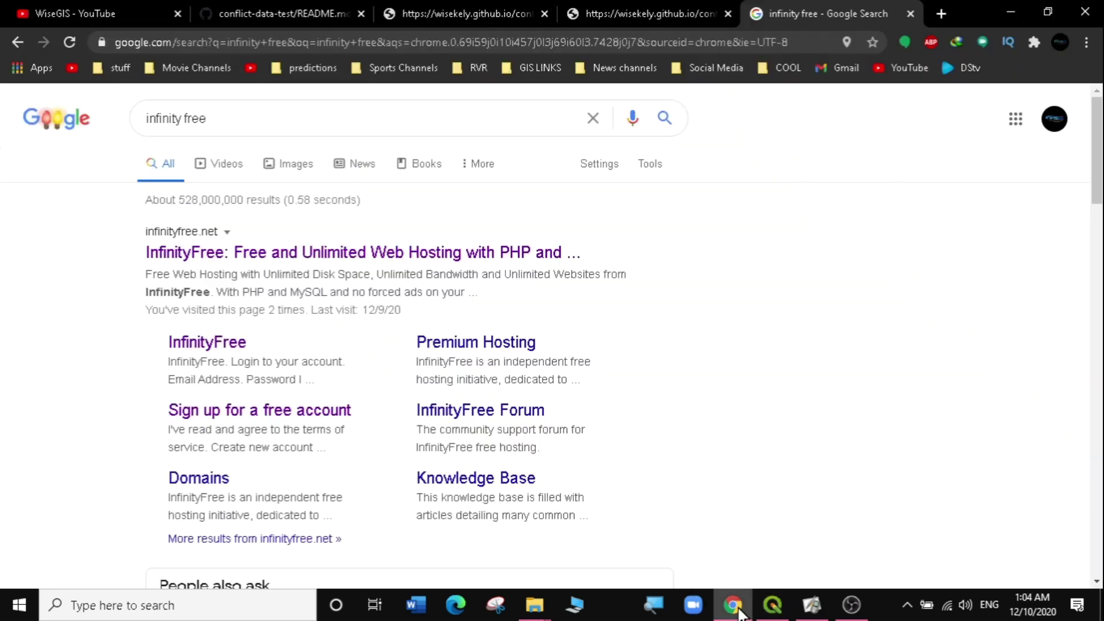
{"action": "left_click", "coordinate": [646, 16]}
{"action": "left_click_drag", "start_coordinate": [597, 358], "coordinate": [656, 257]}
{"action": "left_click_drag", "start_coordinate": [391, 204], "coordinate": [391, 247]}
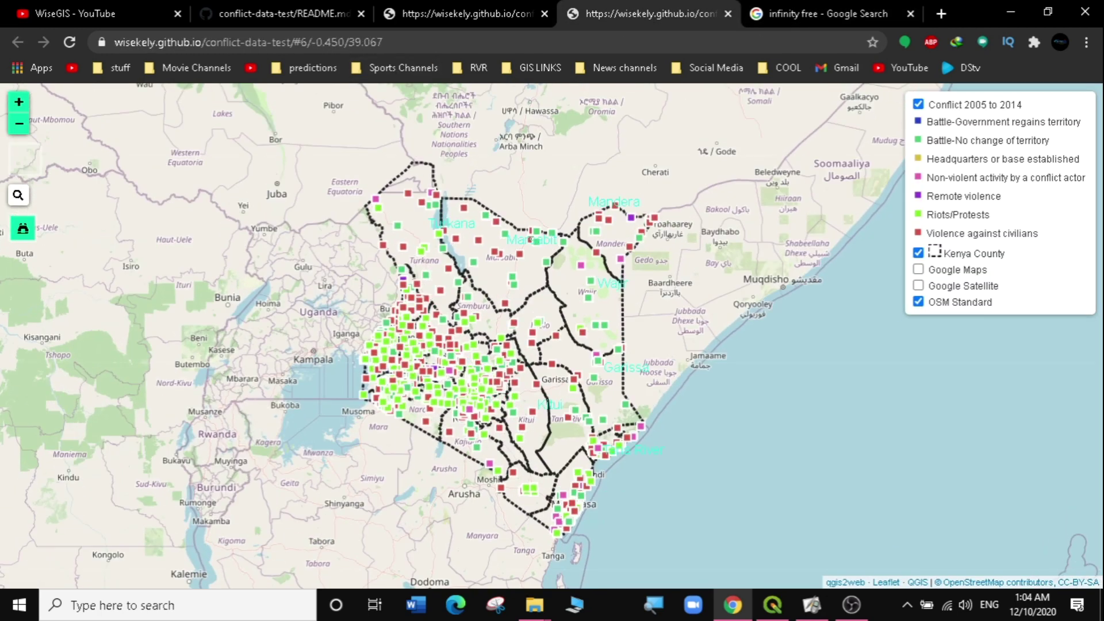
{"action": "left_click_drag", "start_coordinate": [371, 187], "coordinate": [370, 249]}
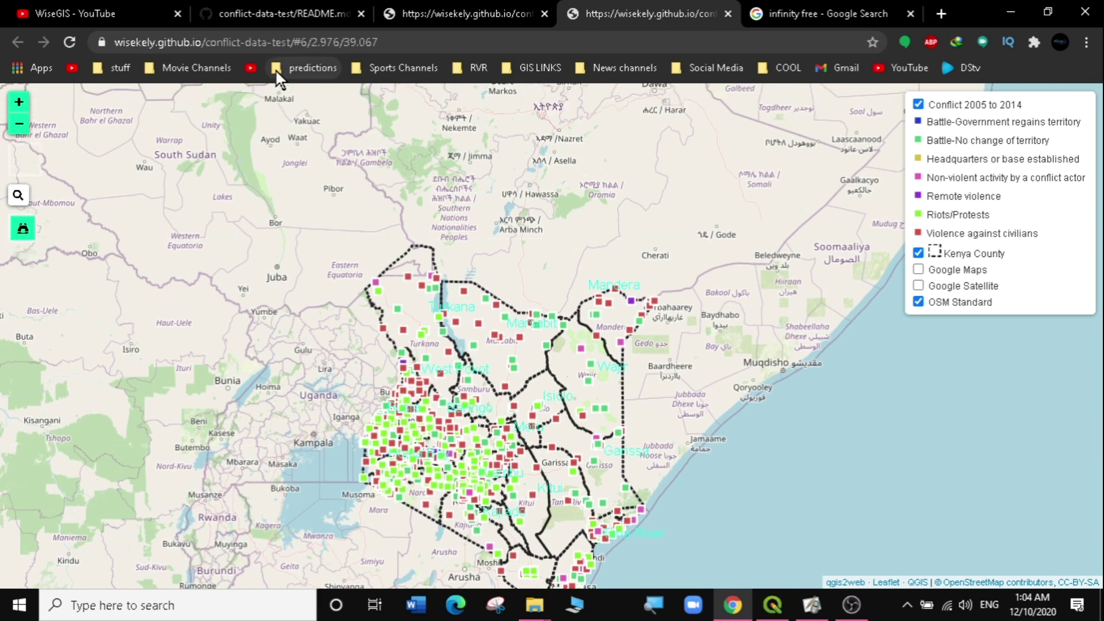
Return to the README.md page and select the live web map link text.
{"action": "left_click", "coordinate": [452, 13]}
{"action": "left_click", "coordinate": [230, 14]}
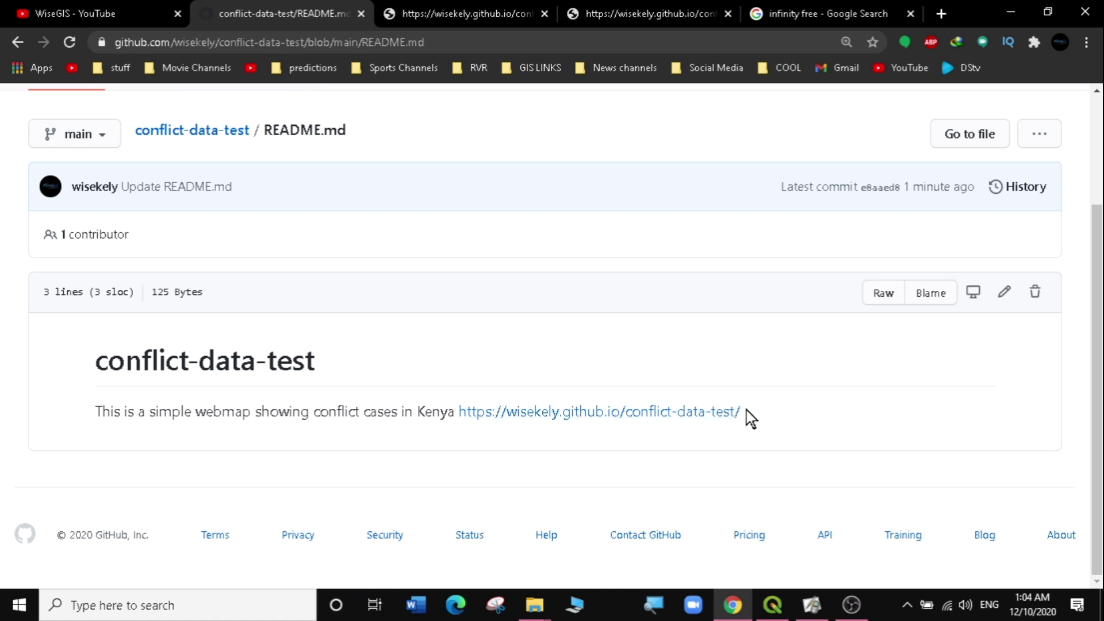
{"action": "left_click_drag", "start_coordinate": [749, 410], "coordinate": [459, 412]}
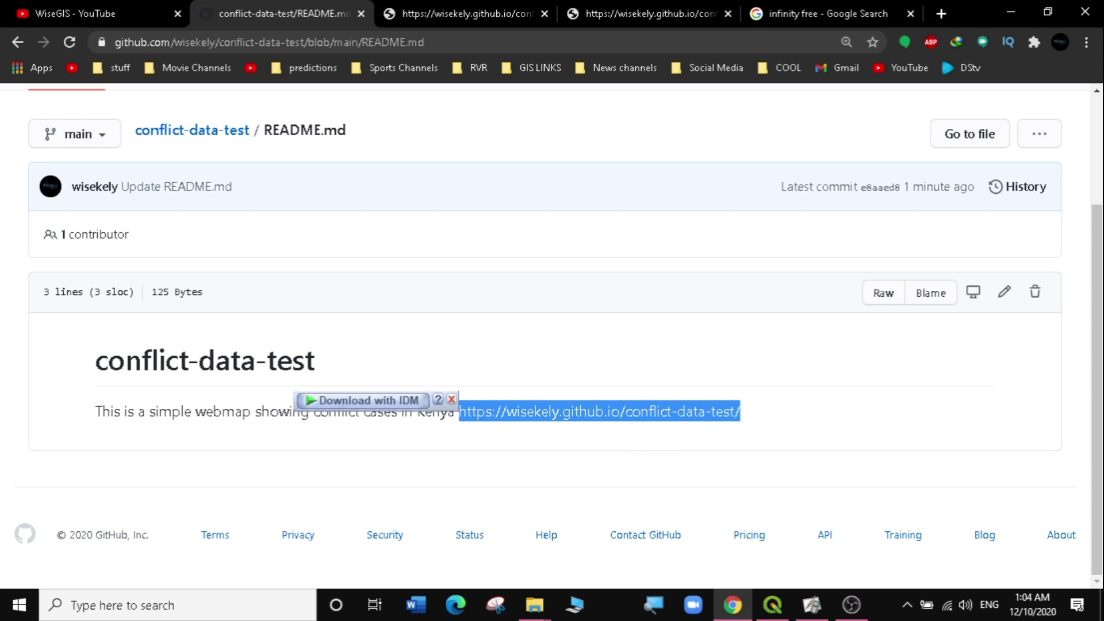
{"action": "left_click", "coordinate": [452, 399]}
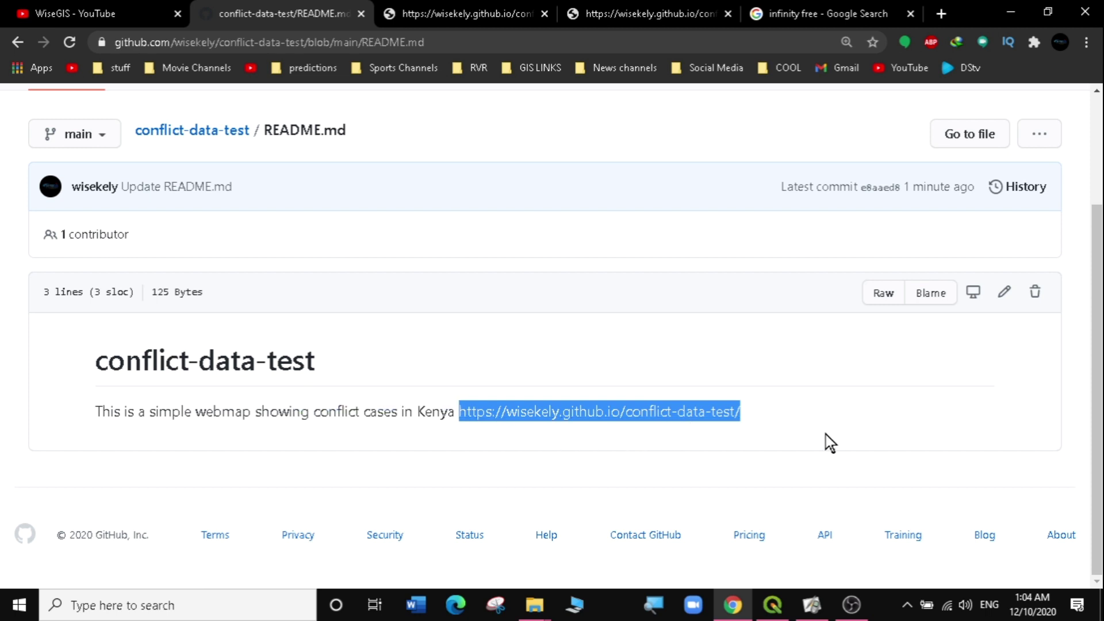